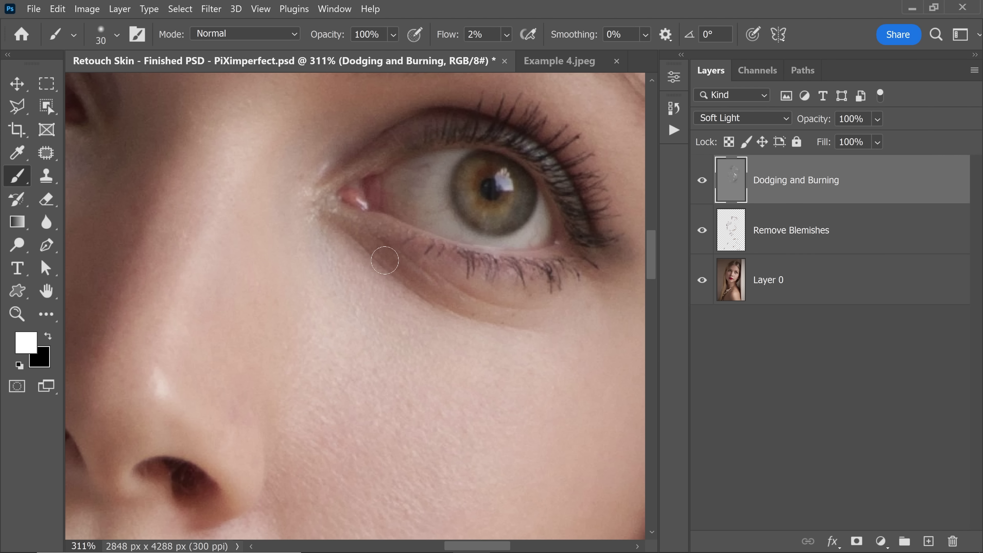
Step: Enlarge the brush to 45 px and lighten the dark skin beneath the eye on the Dodging and Burning layer
key("bracketright")
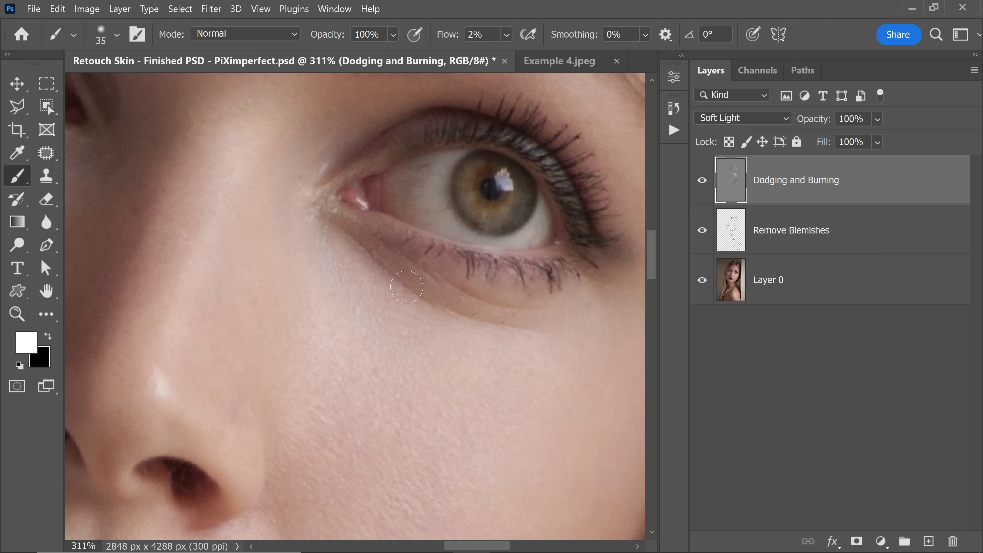
key("bracketright")
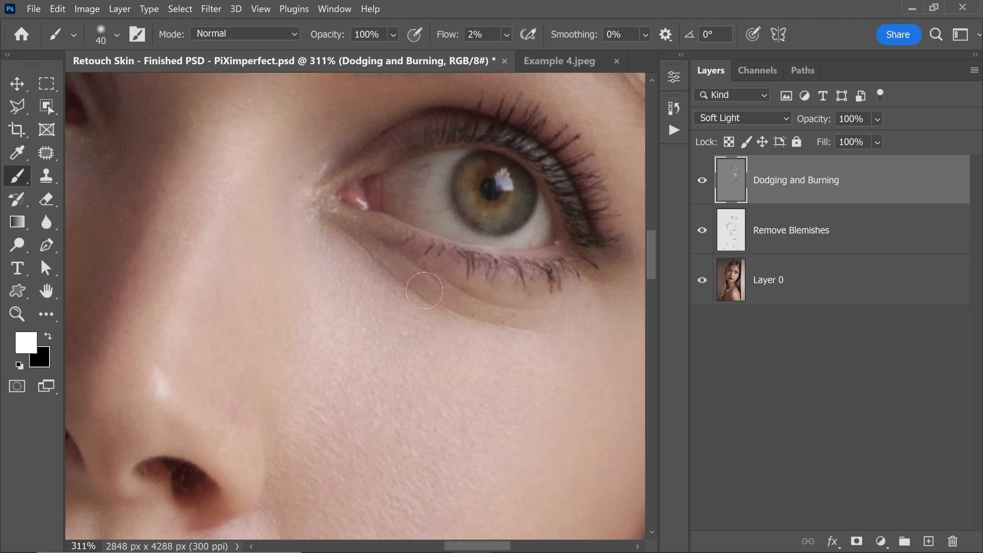
key("bracketright")
left_click_drag(400, 255, 425, 280)
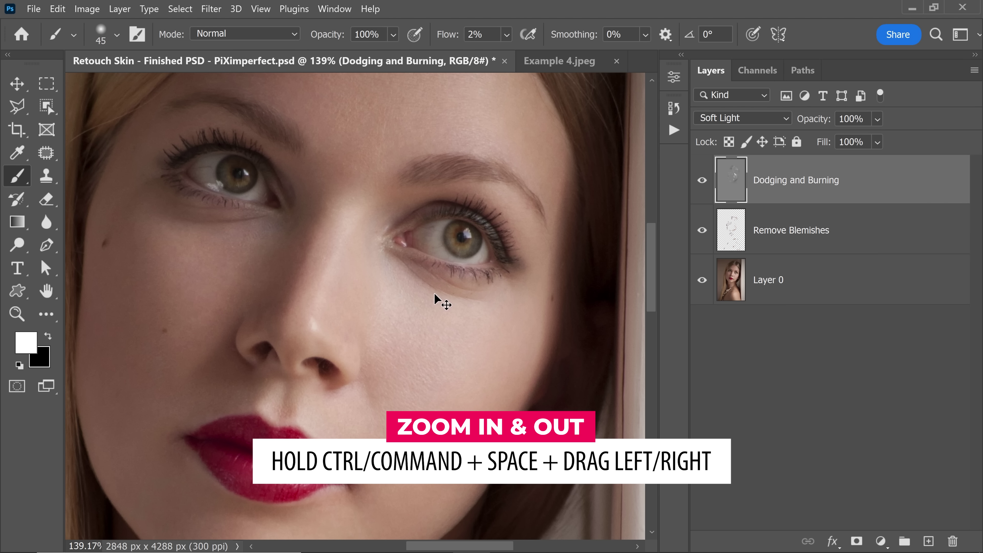
Step: Shift the Dodging and Burning layer slightly out of alignment with the skin beneath the eye
mouse_move(454, 263)
left_mouse_down()
mouse_move(474, 268)
mouse_move(446, 285)
left_mouse_up()
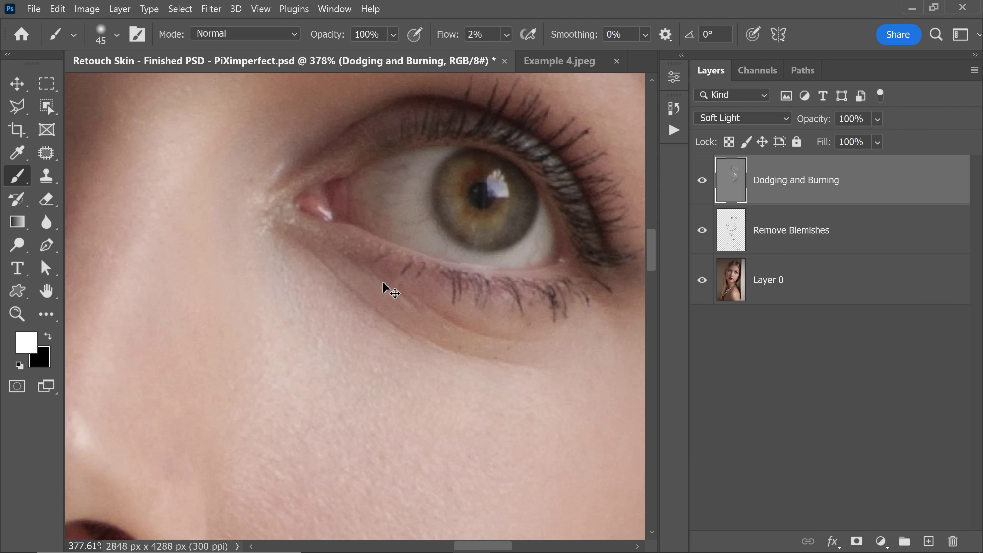
left_click_drag(374, 286, 484, 287)
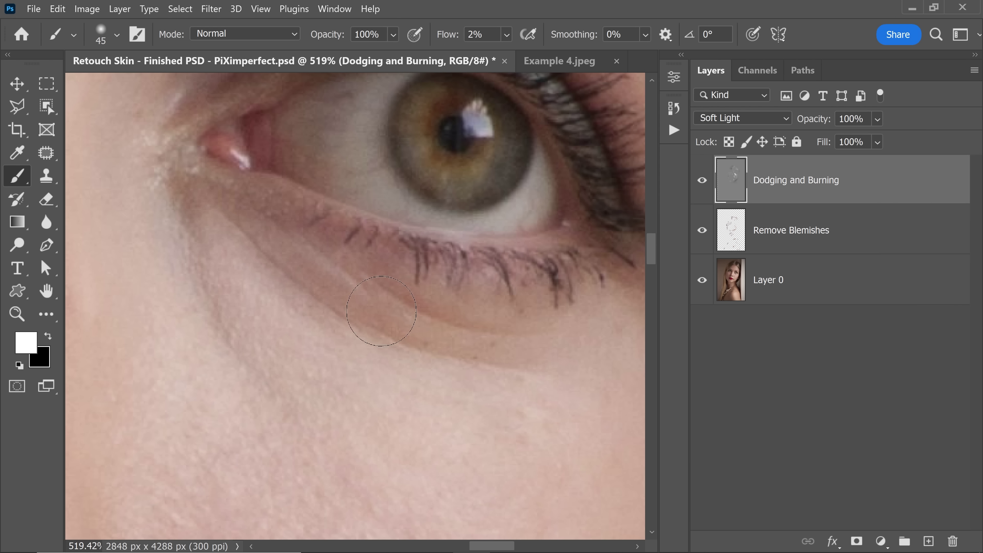
left_click_drag(439, 315, 430, 311)
left_click_drag(431, 235, 390, 327)
left_click_drag(423, 211, 347, 376)
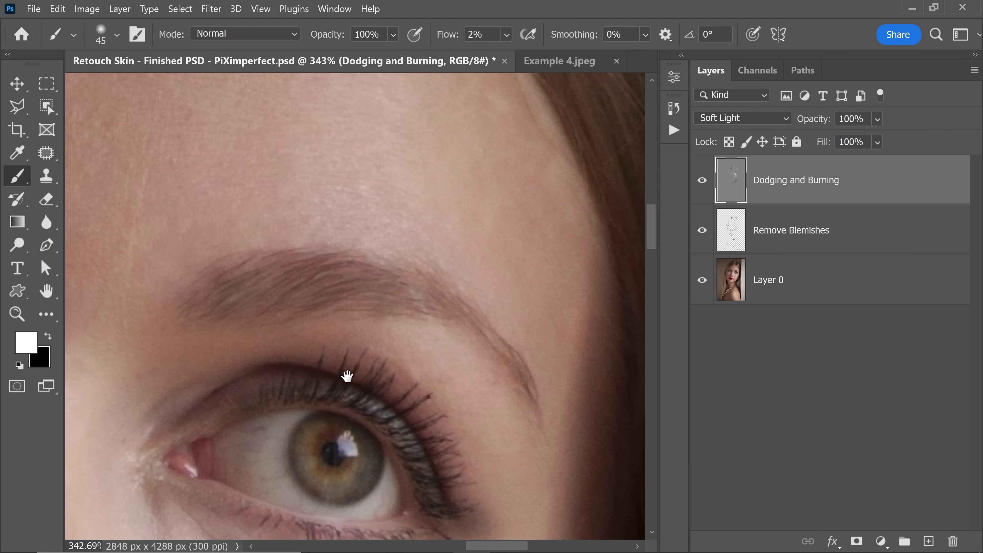
Step: Inspect the forehead, under-eye area and whole face for misaligned dodging and burning
scroll(366, 213, "down", 3)
left_click_drag(367, 213, 383, 271)
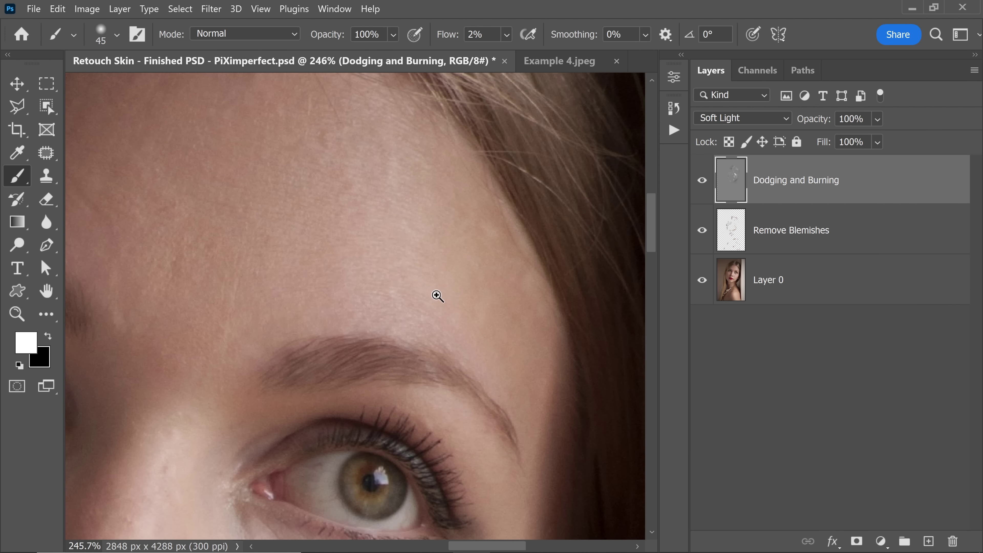
scroll(449, 305, "down", 3)
left_click_drag(408, 325, 426, 290)
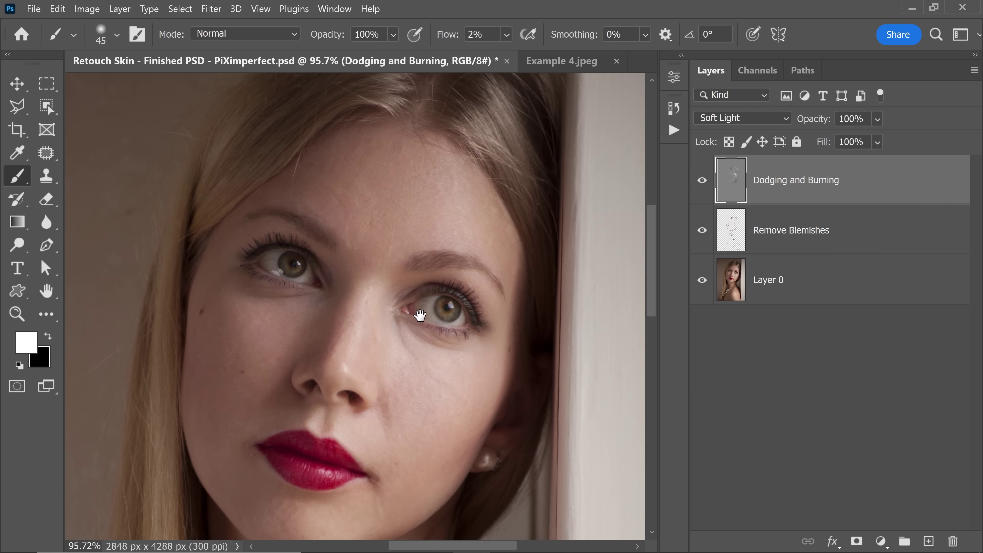
left_click_drag(413, 328, 423, 292)
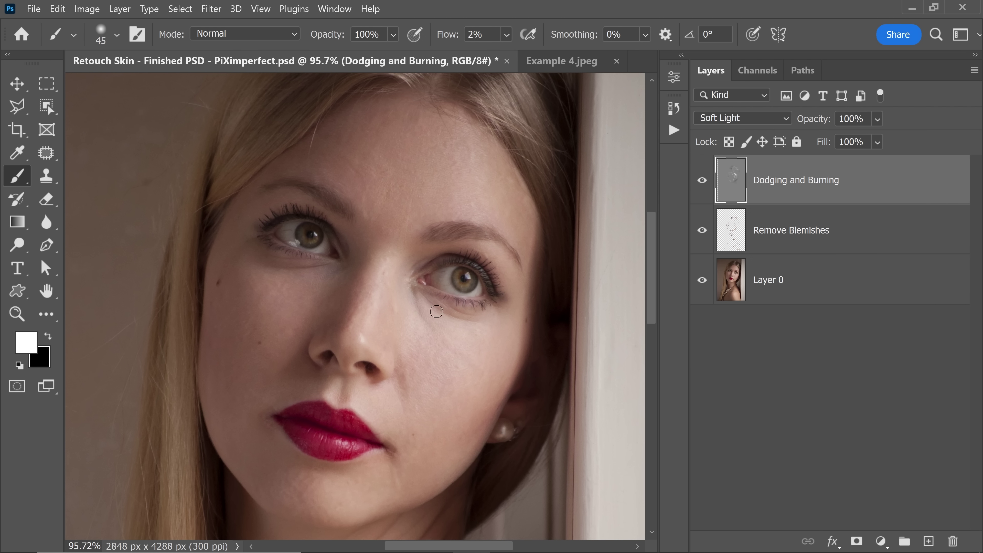
scroll(433, 306, "up", 2)
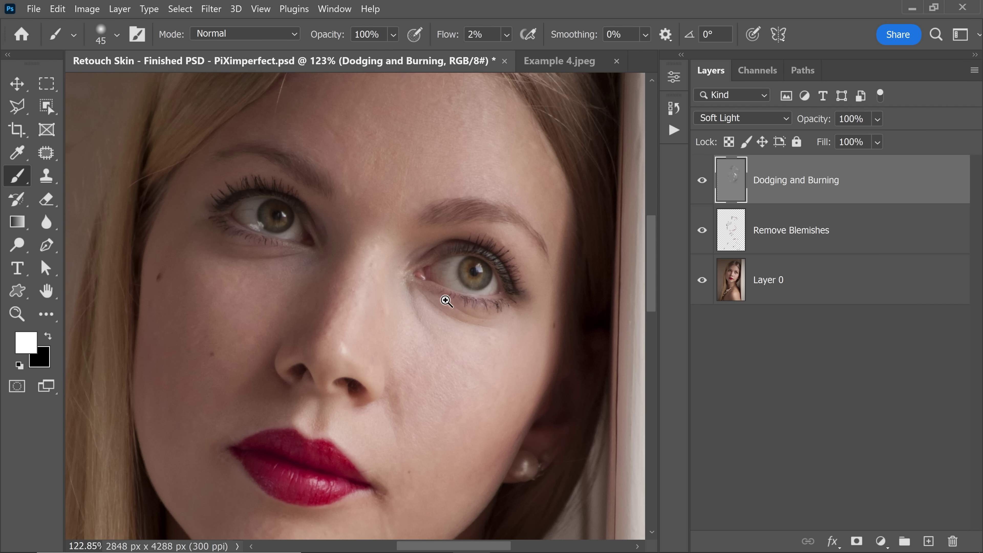
mouse_move(446, 300)
left_mouse_down()
mouse_move(474, 302)
mouse_move(452, 325)
mouse_move(423, 289)
left_mouse_up()
scroll(441, 336, "down", 5)
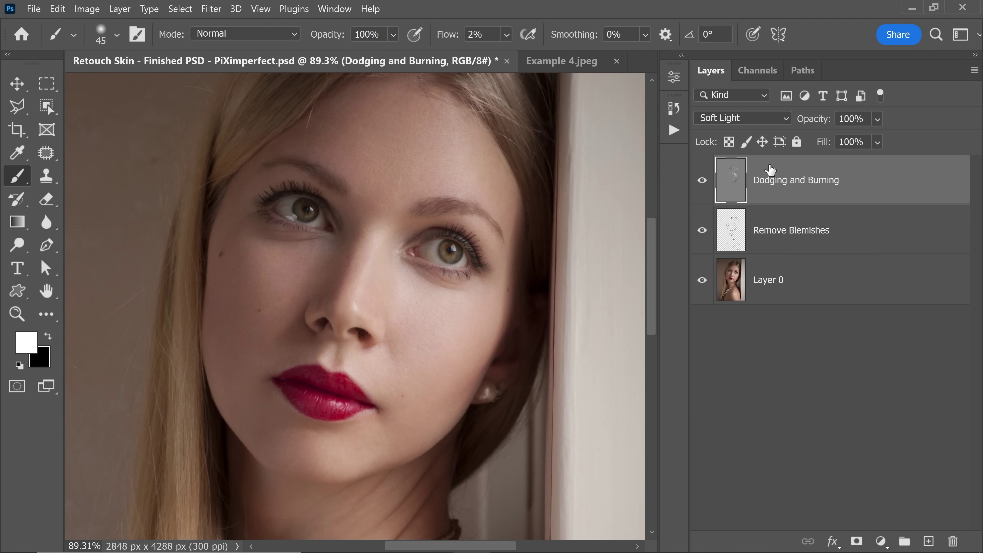
Step: Lock the position of the Dodging and Burning layer and enlarge the brush to 50 px
left_click(762, 142)
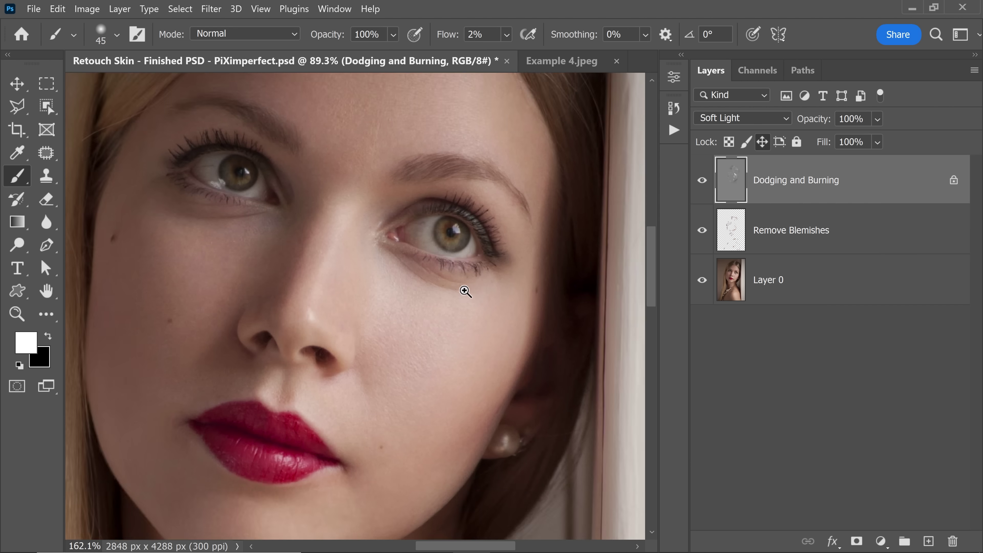
left_click(484, 287)
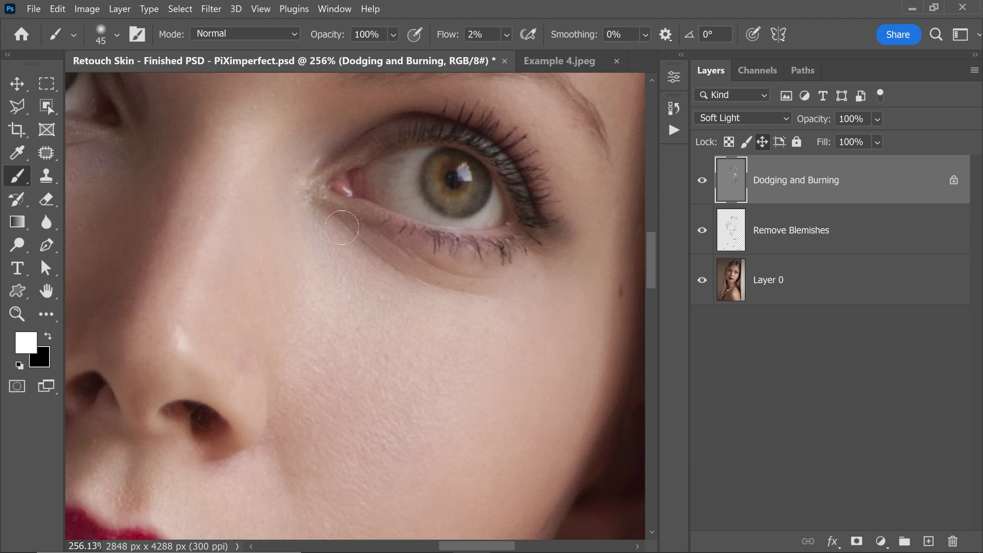
key("bracketright")
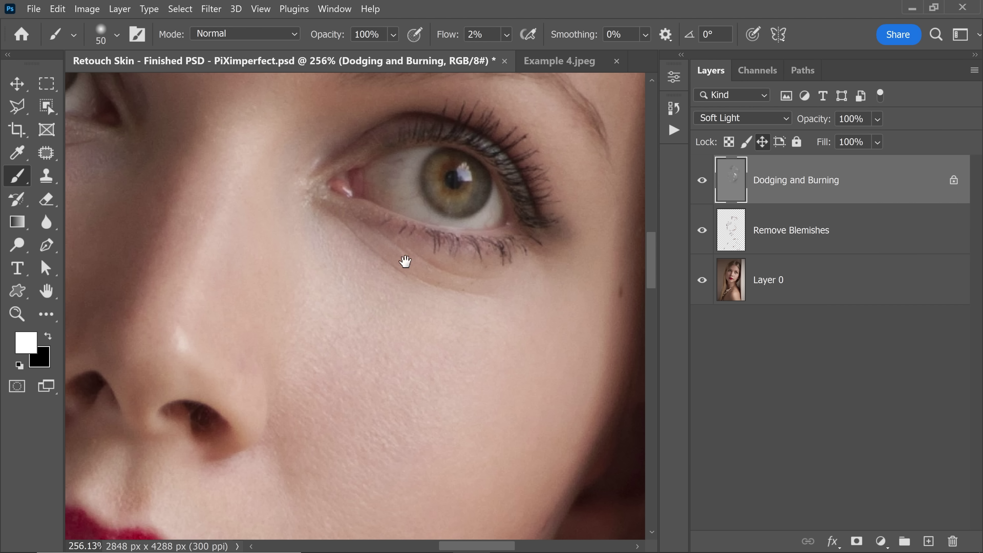
left_click_drag(430, 259, 414, 260)
left_click_drag(417, 256, 418, 276)
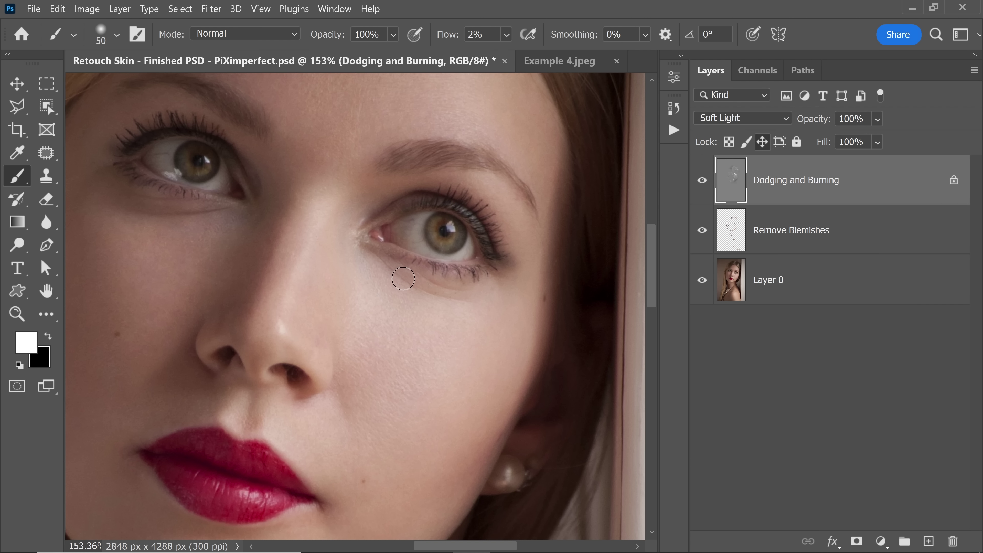
Step: Try to move the position-locked Dodging and Burning layer, including with the Move tool, and return to the Brush tool
left_click_drag(365, 261, 514, 278)
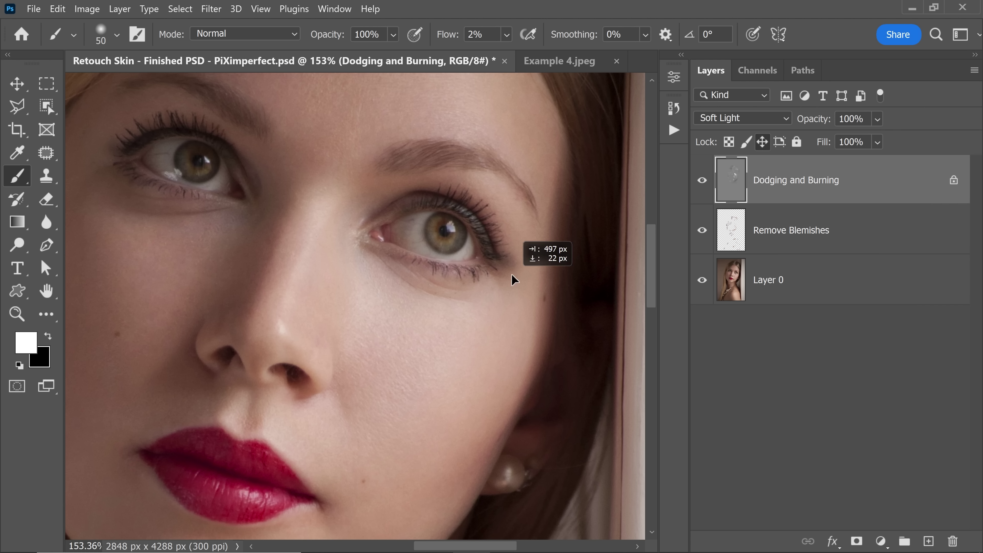
left_click(572, 246)
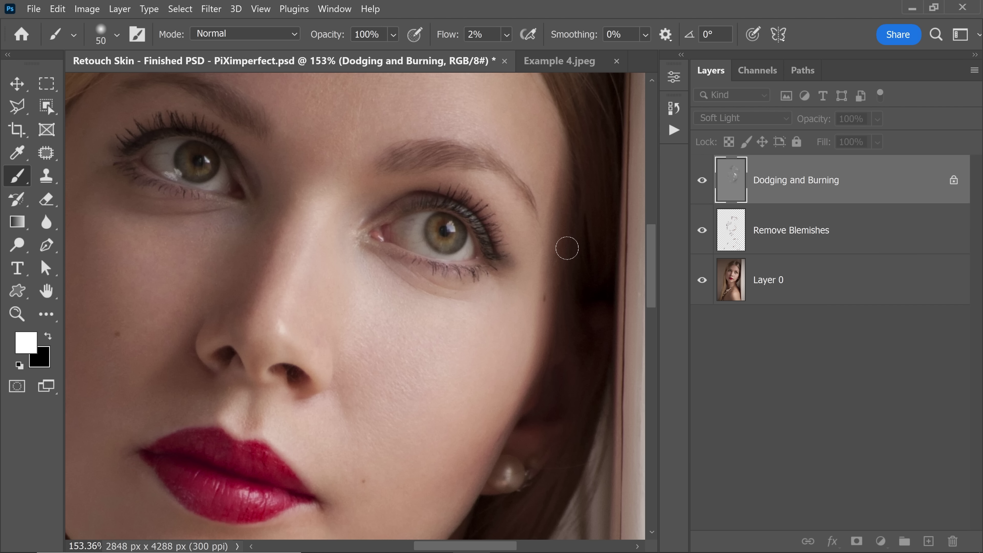
left_click(17, 85)
left_click_drag(286, 232, 236, 310)
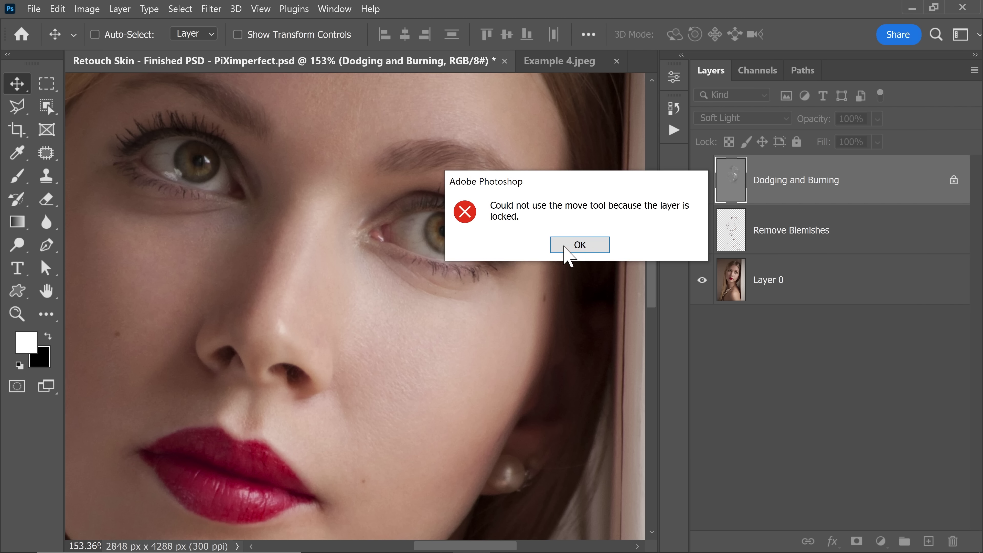
left_click(569, 246)
left_click(19, 181)
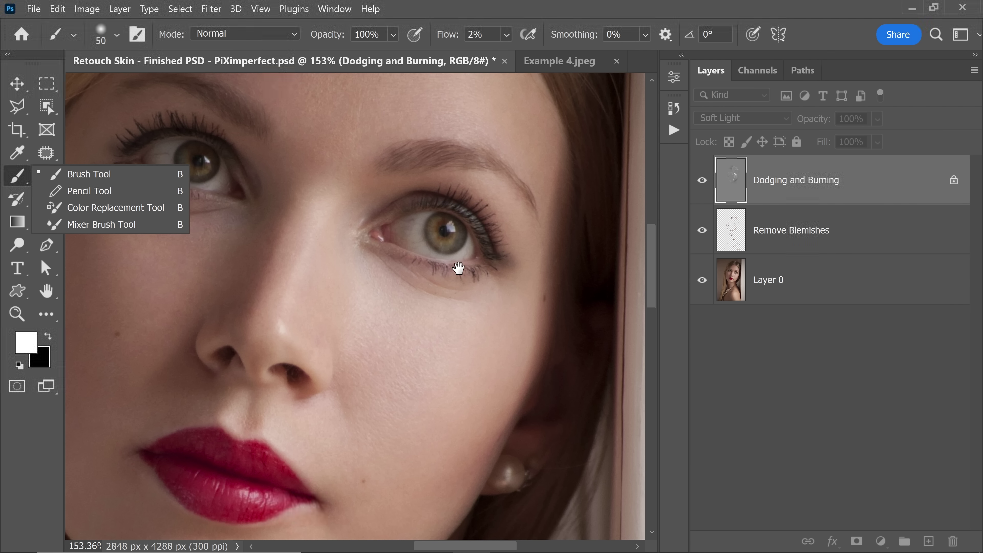
Step: Hide the Dodging and Burning layer, select the Remove Blemishes layer and compare the image with it off and on
mouse_move(443, 276)
left_mouse_down()
mouse_move(466, 283)
mouse_move(415, 283)
left_mouse_up()
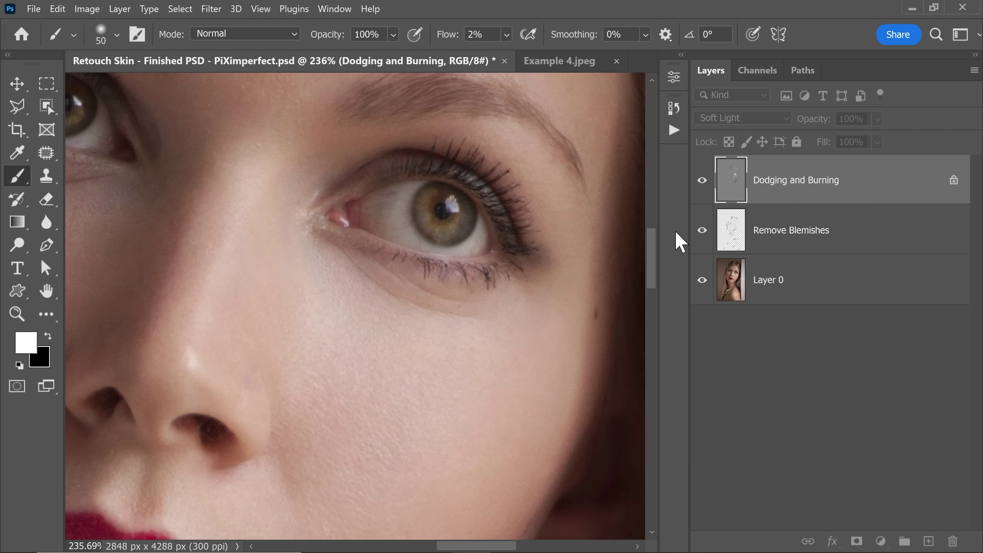
left_click(702, 180)
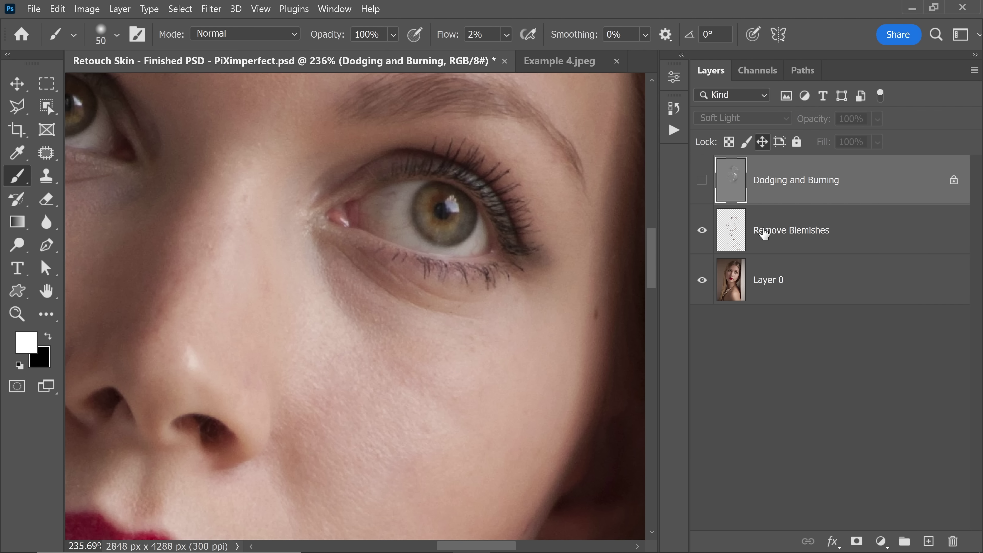
left_click(771, 237)
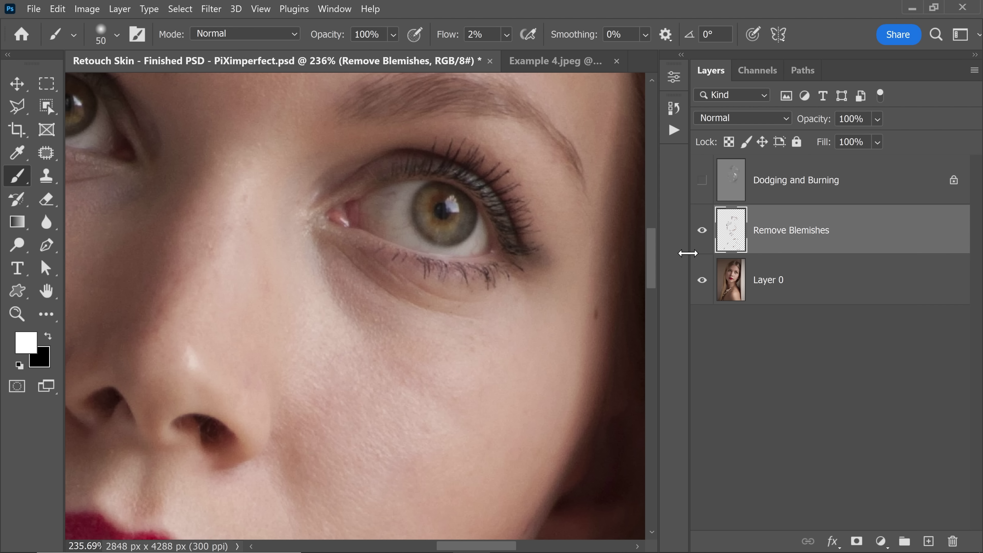
left_click(703, 232)
left_click(702, 232)
Step: Switch to the Healing Brush for the cheek and set its sampling to Current & Below
left_click(47, 153)
left_click(152, 168)
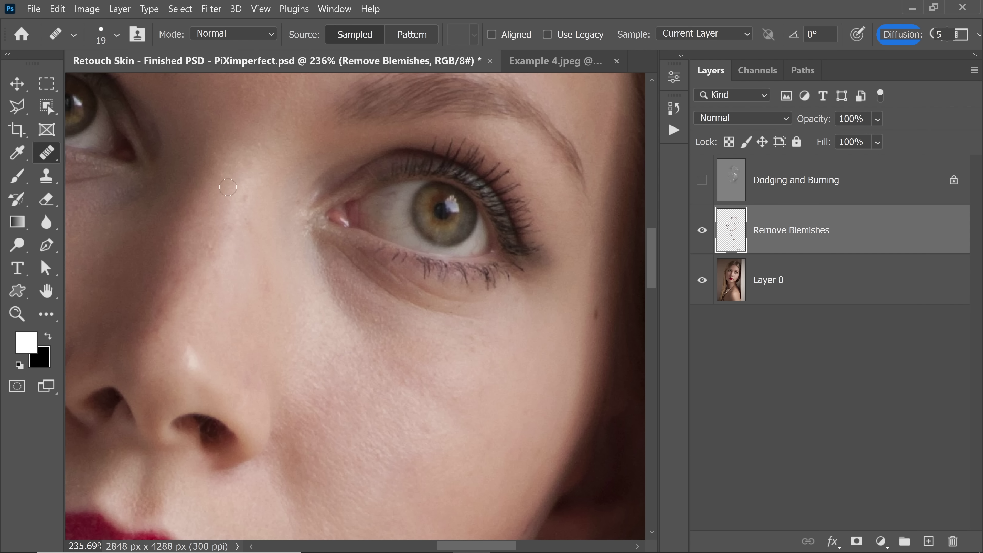
mouse_move(455, 368)
left_mouse_down()
mouse_move(467, 370)
mouse_move(392, 296)
left_mouse_up()
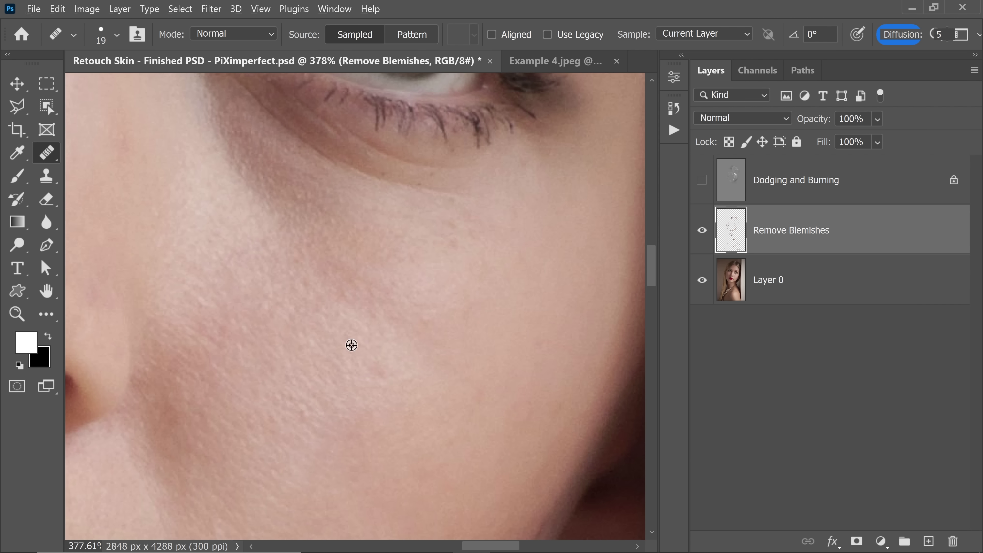
left_click(351, 345, "alt")
mouse_move(380, 369)
left_mouse_down()
mouse_move(368, 375)
mouse_move(389, 372)
left_mouse_up()
left_click(703, 34)
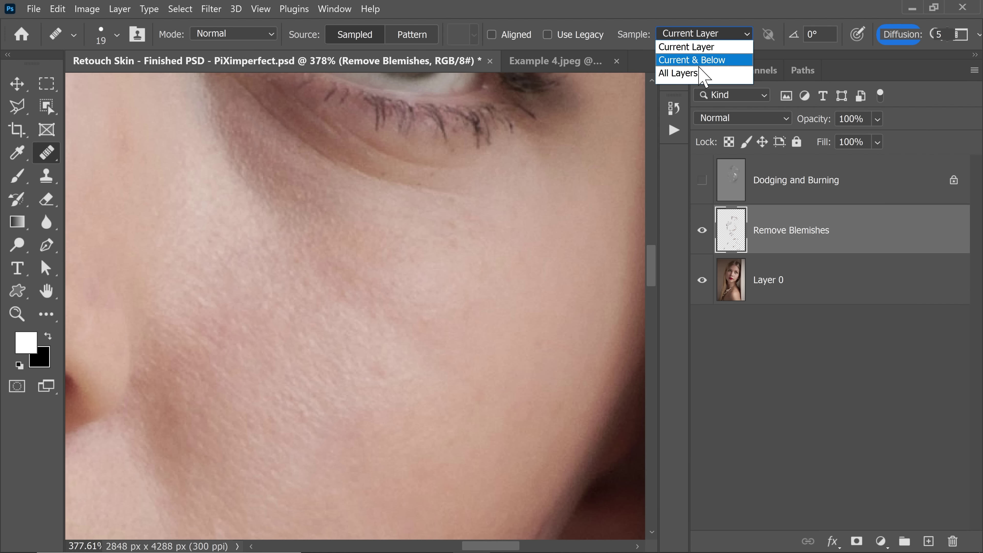
left_click(703, 61)
Step: Sample clean cheek skin and heal the nearby blemish on the Remove Blemishes layer
key("alt")
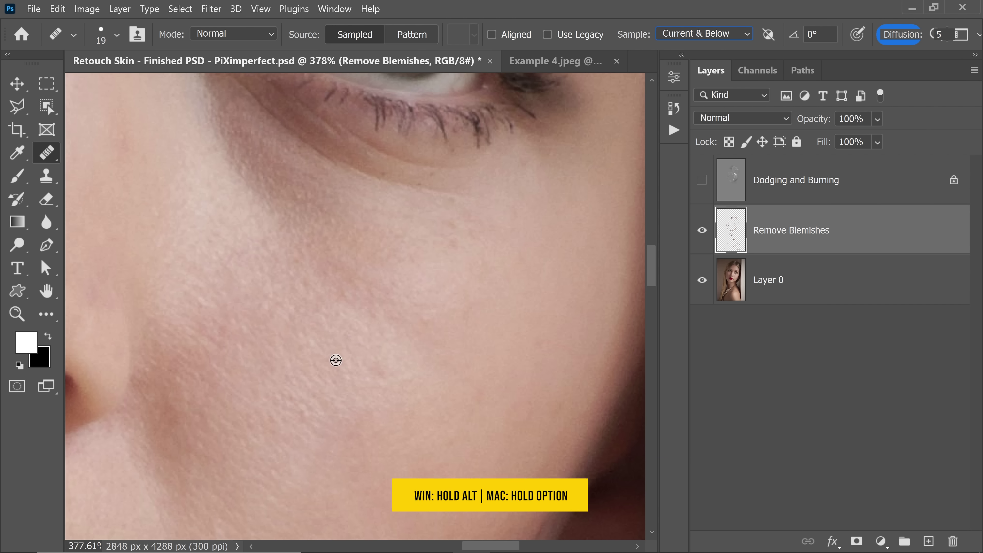
left_click(324, 364, "alt")
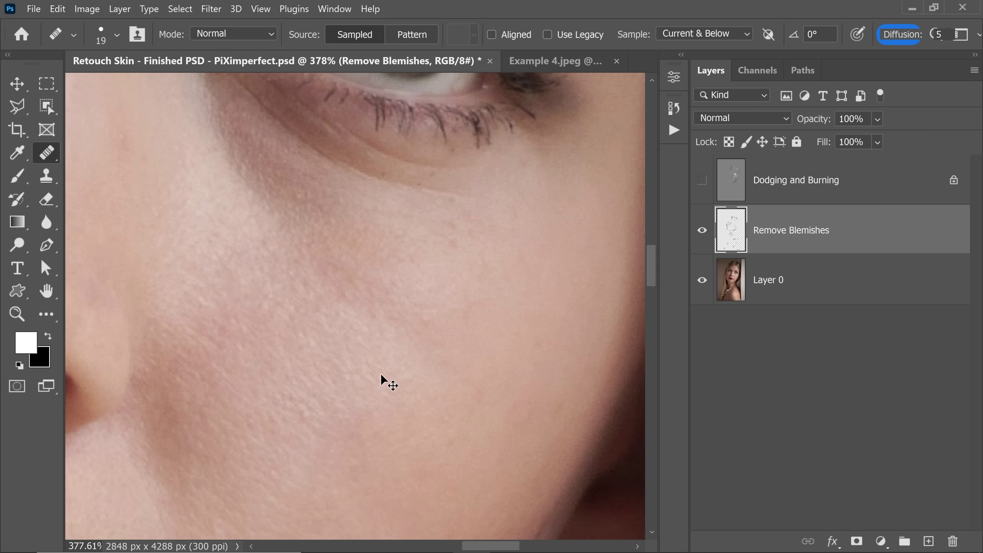
mouse_move(389, 380)
left_mouse_down()
mouse_move(411, 379)
mouse_move(389, 374)
left_mouse_up()
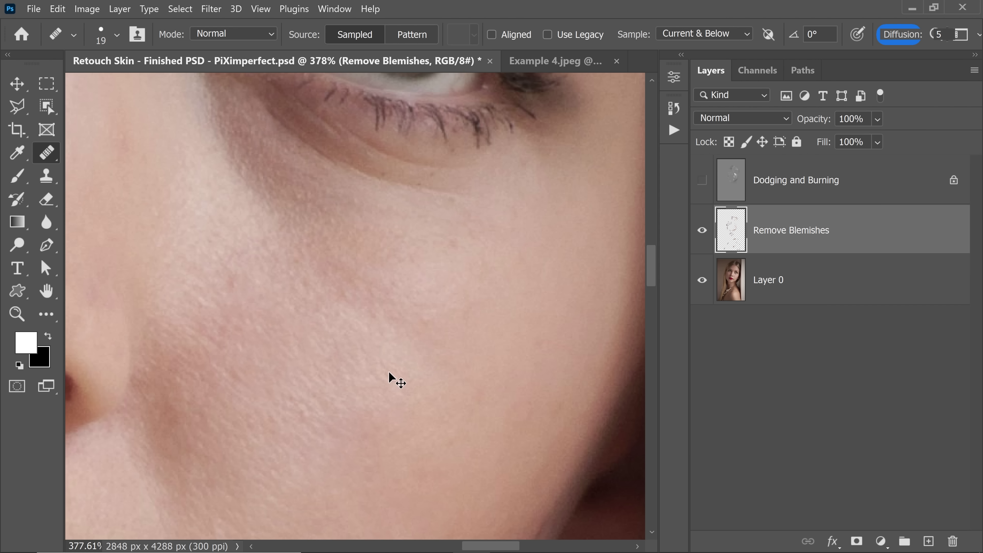
Step: Compare the forehead with the Remove Blemishes layer hidden and shown
left_click_drag(381, 289, 399, 314)
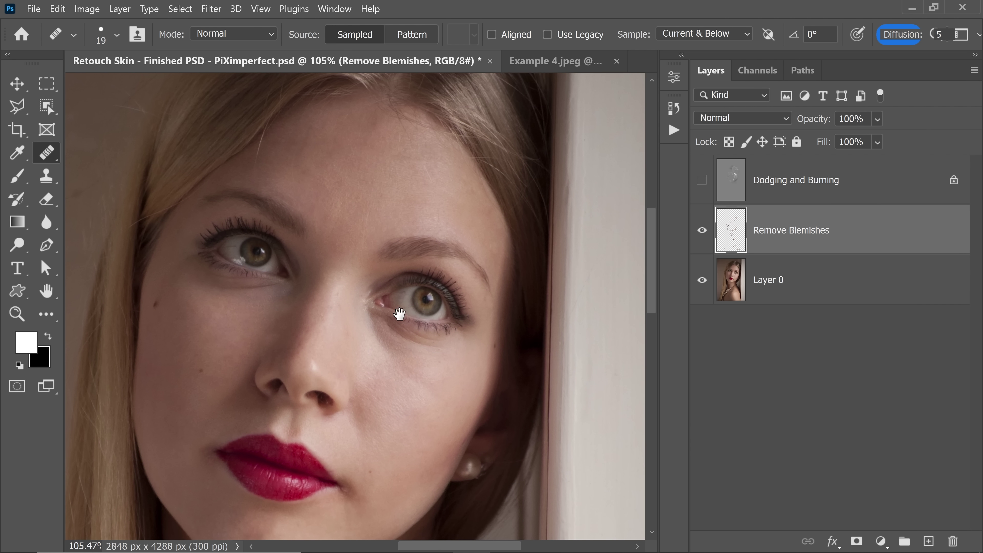
left_click_drag(375, 171, 386, 221)
left_click(697, 237)
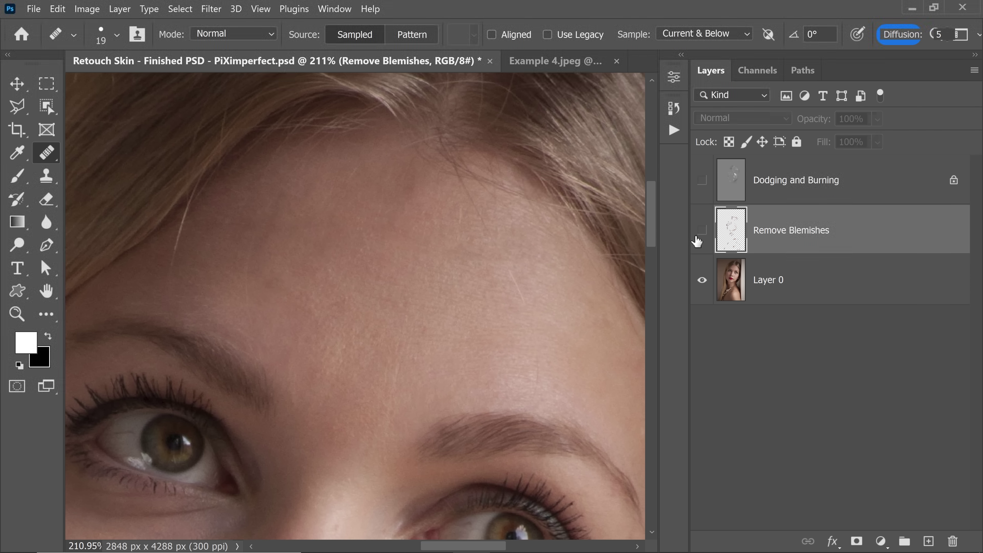
left_click(700, 232)
left_click(699, 233)
left_click(700, 232)
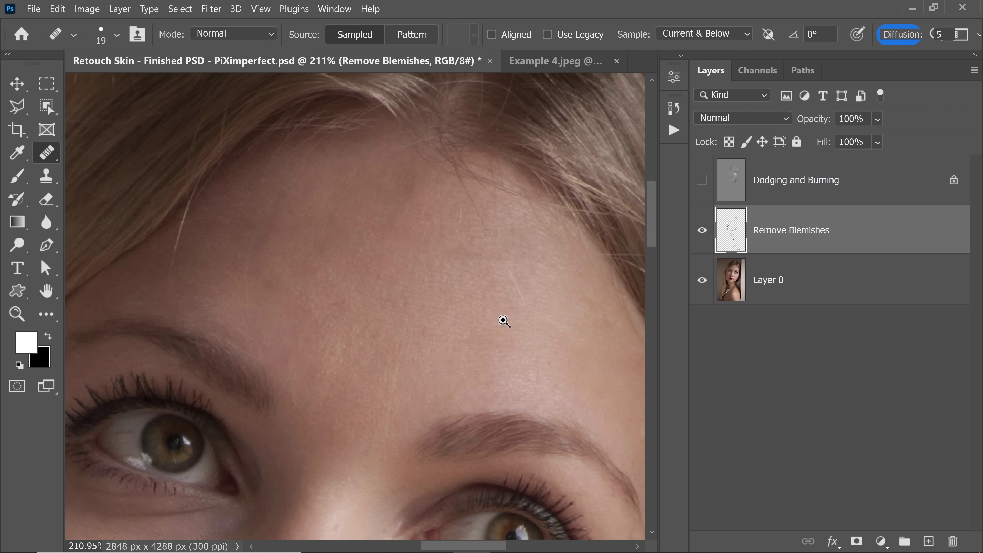
Step: Compare the cheek and under-eye skin with the Remove Blemishes layer hidden and shown
left_click_drag(503, 321, 424, 235)
left_click_drag(429, 383, 447, 386)
key("ctrl+comma")
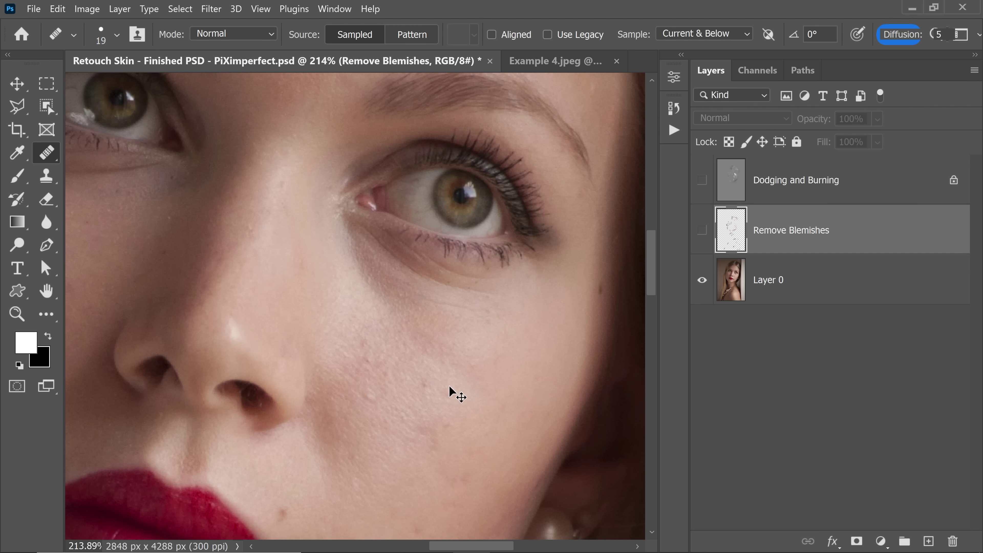
key("ctrl+comma")
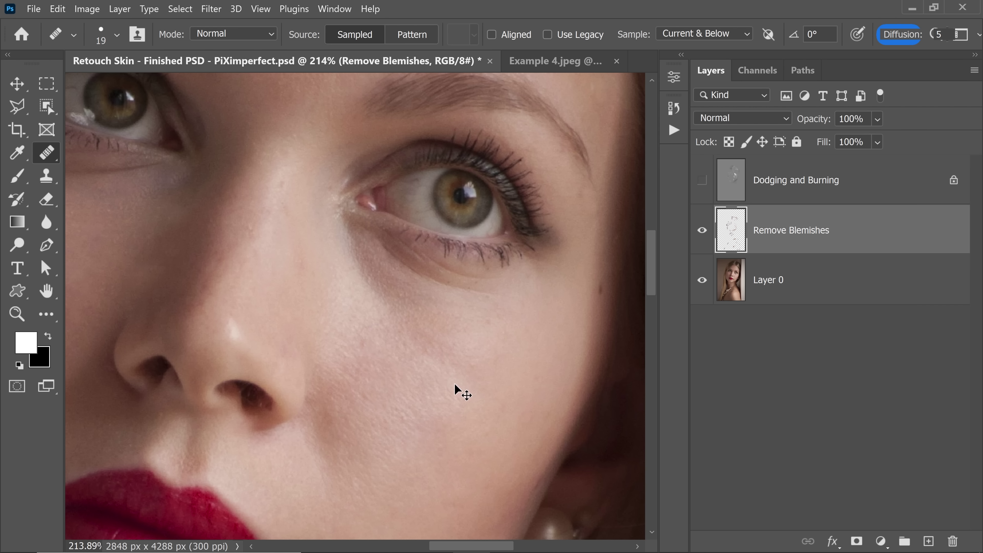
Step: Lock the position of the Remove Blemishes layer and test the lock with the Move tool before returning to the Brush tool
left_click(762, 142)
left_click(16, 83)
left_click(414, 382)
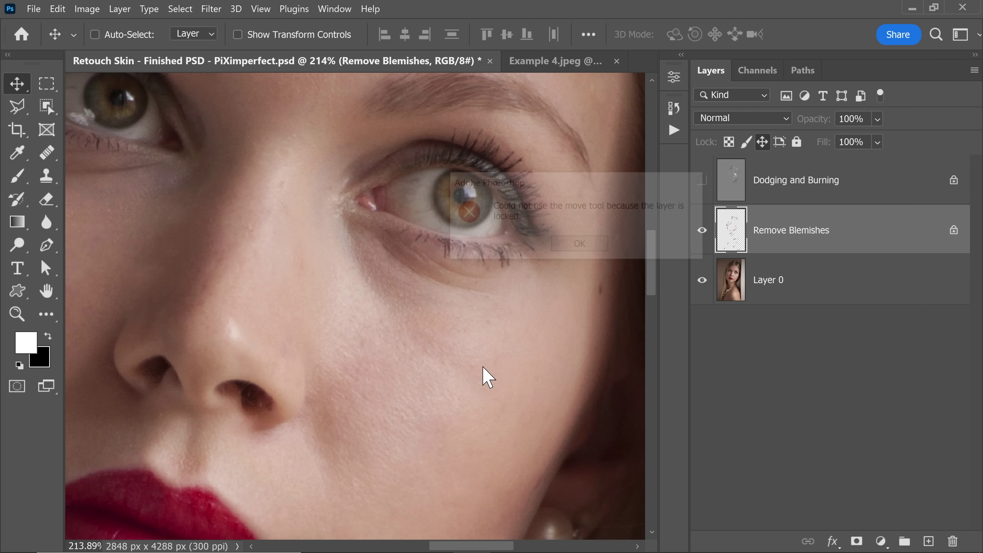
left_click(578, 247)
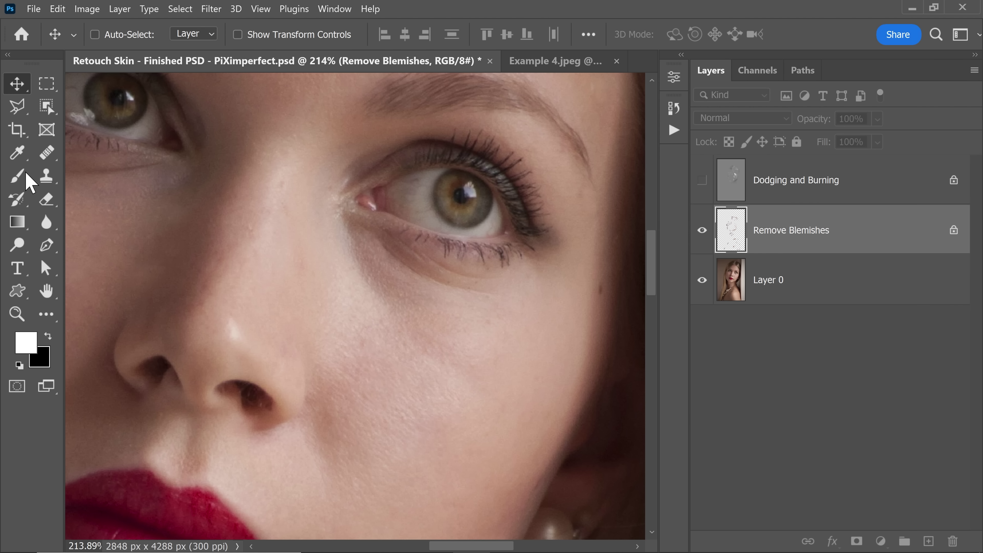
left_click(19, 177)
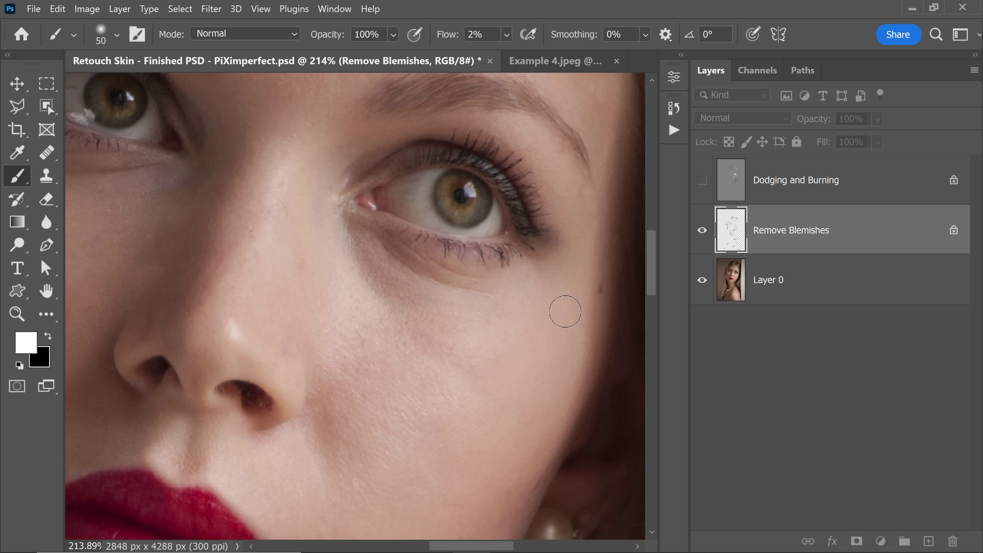
Step: Remove the locks from the Remove Blemishes and Dodging and Burning layers, and show the Dodging and Burning layer
left_click(953, 232)
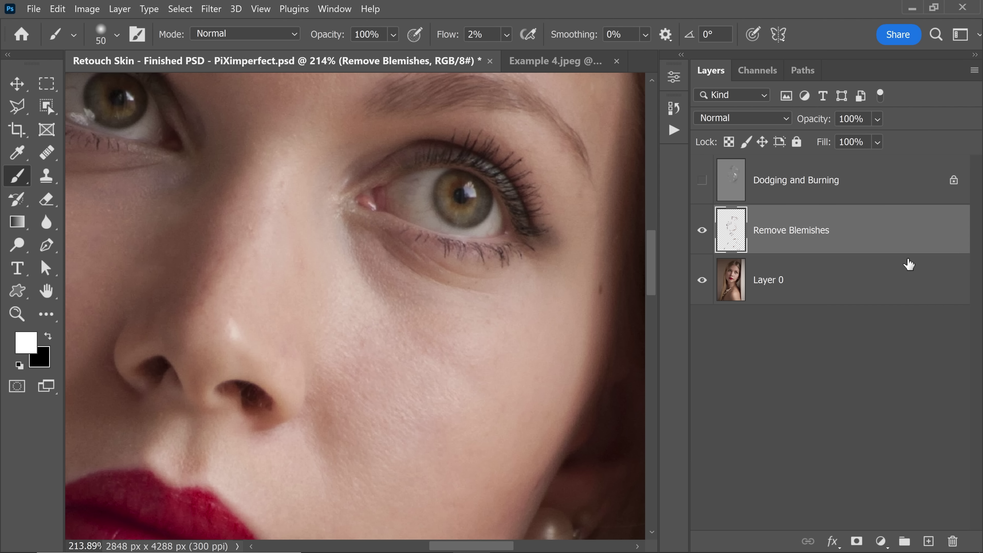
left_click(842, 195)
left_click(702, 180)
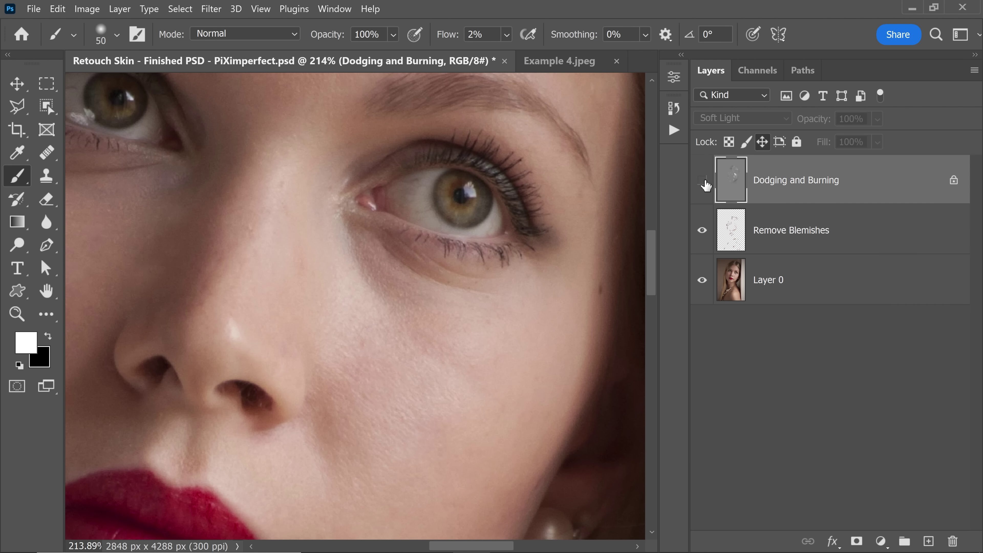
left_click(762, 142)
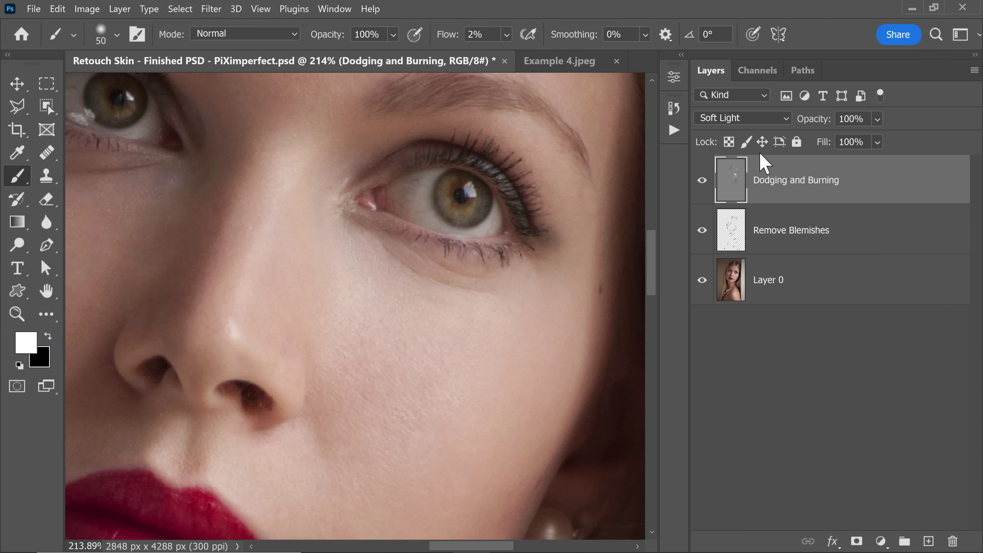
Step: Switch to the Example 4.jpeg document and examine Layer 0's layer mask and the cutout along the shoulder
left_click(569, 62)
key("x")
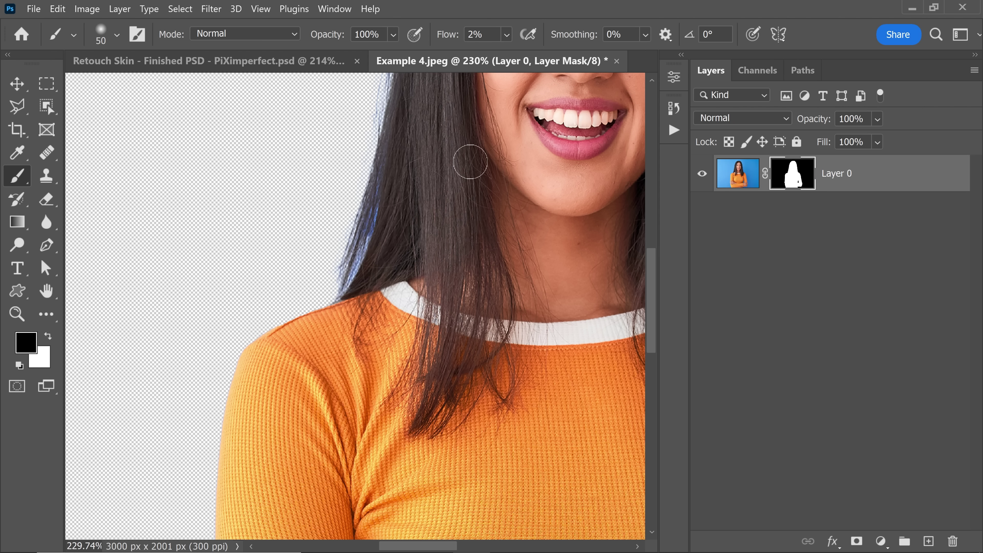
scroll(446, 310, "down", 1)
left_click_drag(446, 309, 370, 341)
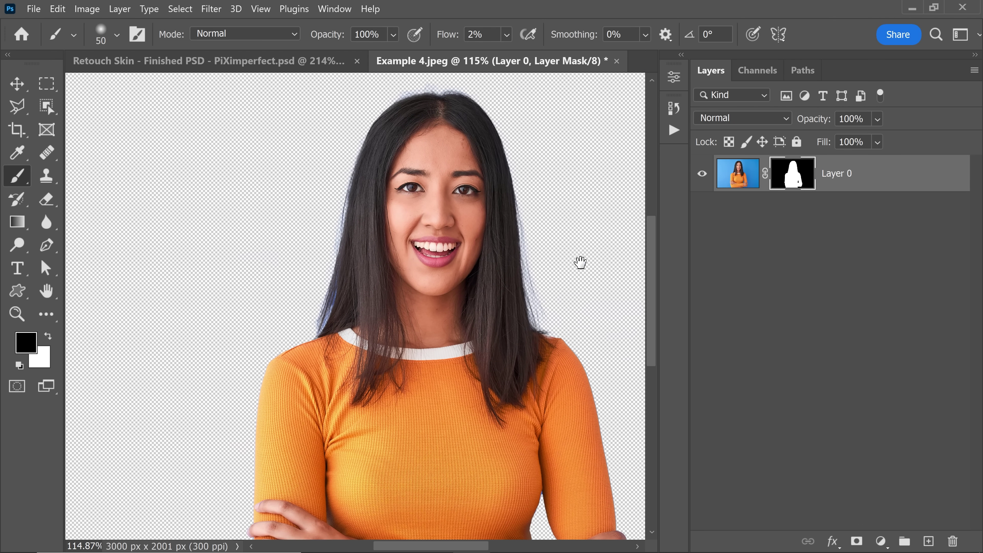
left_click(792, 178, "shift")
left_click(792, 178, "shift")
left_click_drag(267, 378, 325, 368)
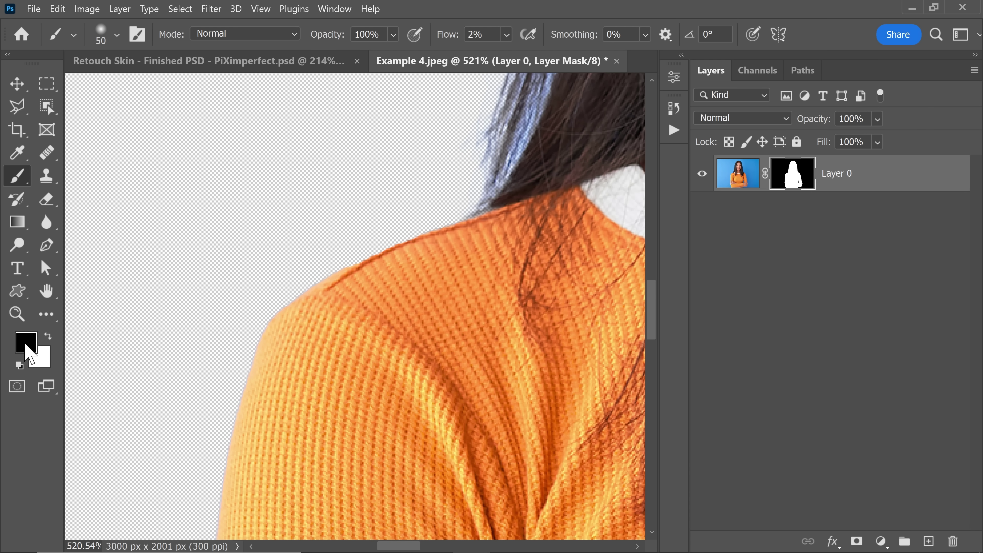
Step: Set the brush to size 20 and 100% flow, and paint black on Layer 0's mask to hide the shoulder edge
left_click_drag(272, 316, 283, 313)
key("bracketleft")
key("bracketleft")
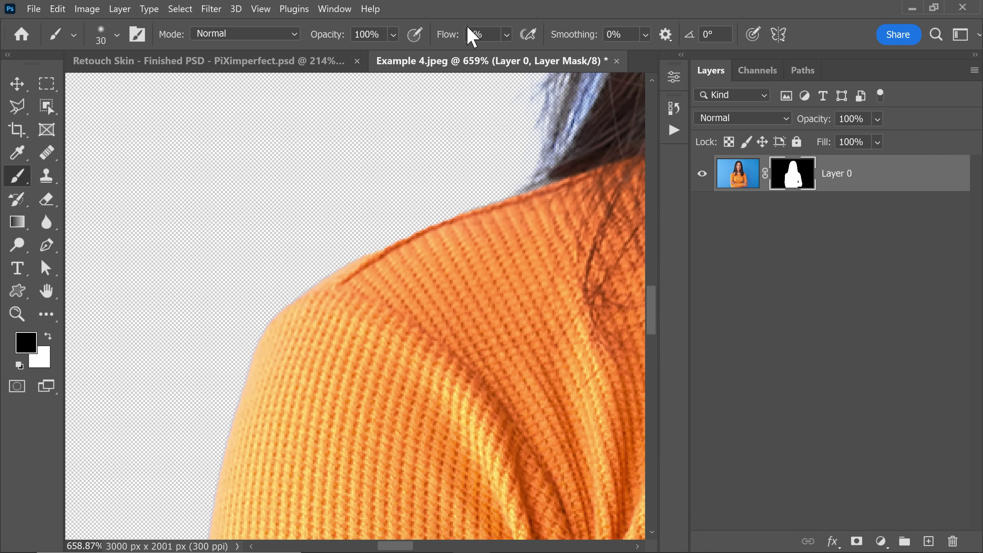
left_click_drag(446, 36, 502, 39)
key("bracketleft")
mouse_move(283, 296)
left_mouse_down()
mouse_move(254, 342)
mouse_move(297, 273)
mouse_move(228, 397)
left_mouse_up()
Step: Paint white on Layer 0's mask to restore the shoulder edge, and hide the excess background with black
key("x")
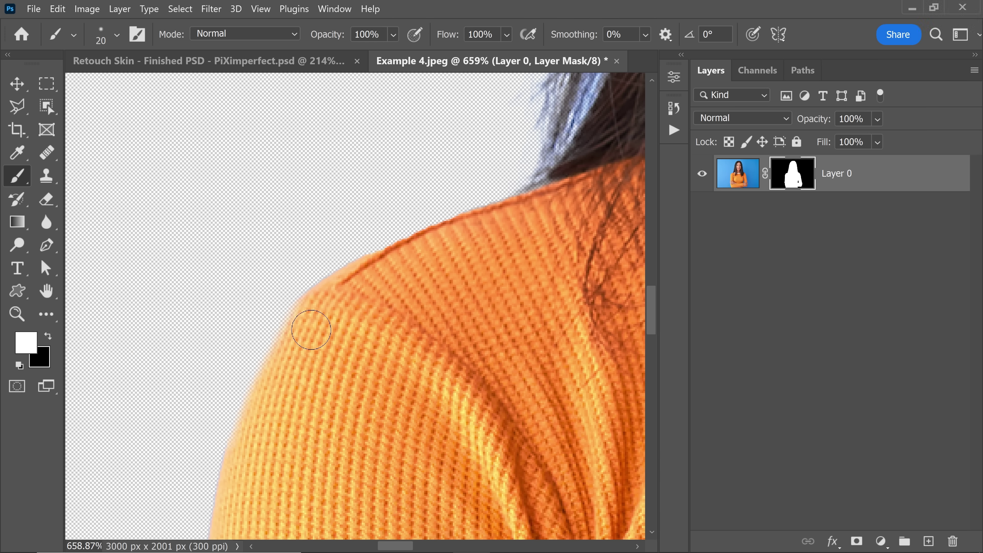
mouse_move(311, 329)
left_mouse_down()
mouse_move(263, 376)
mouse_move(307, 318)
mouse_move(264, 366)
mouse_move(245, 436)
mouse_move(252, 430)
mouse_move(234, 450)
left_mouse_up()
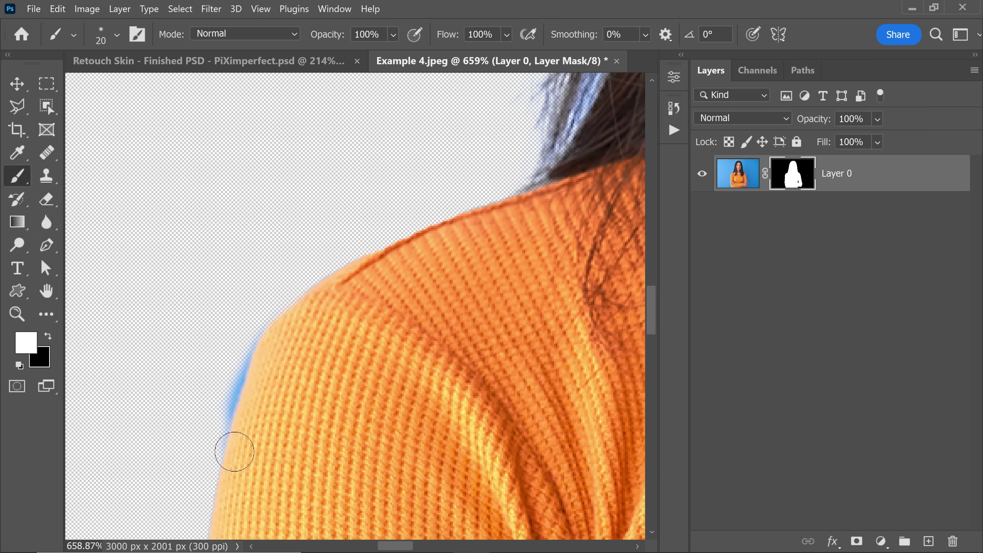
key("x")
mouse_move(236, 335)
left_mouse_down()
mouse_move(202, 446)
mouse_move(218, 390)
mouse_move(198, 412)
left_mouse_up()
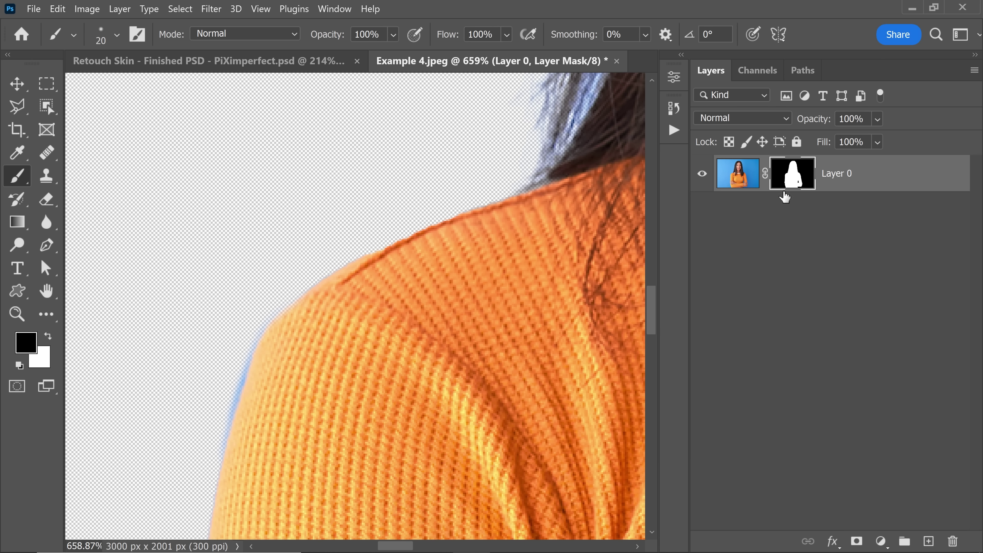
Step: Select Layer 0's image instead of its mask and brush white and black strokes along the shoulder edge
left_click(737, 180)
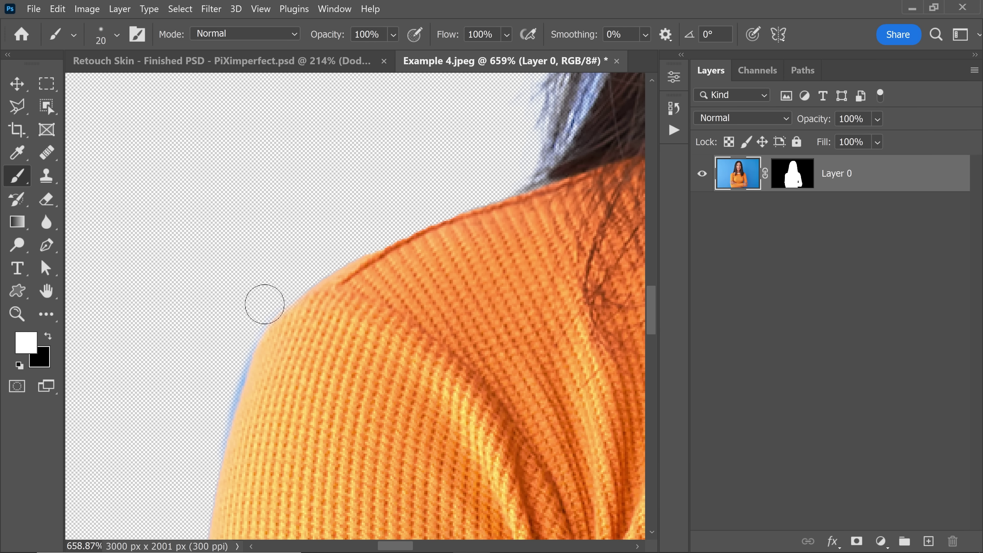
left_click_drag(263, 303, 236, 351)
key("x")
mouse_move(269, 320)
left_mouse_down()
mouse_move(208, 424)
mouse_move(211, 445)
left_mouse_up()
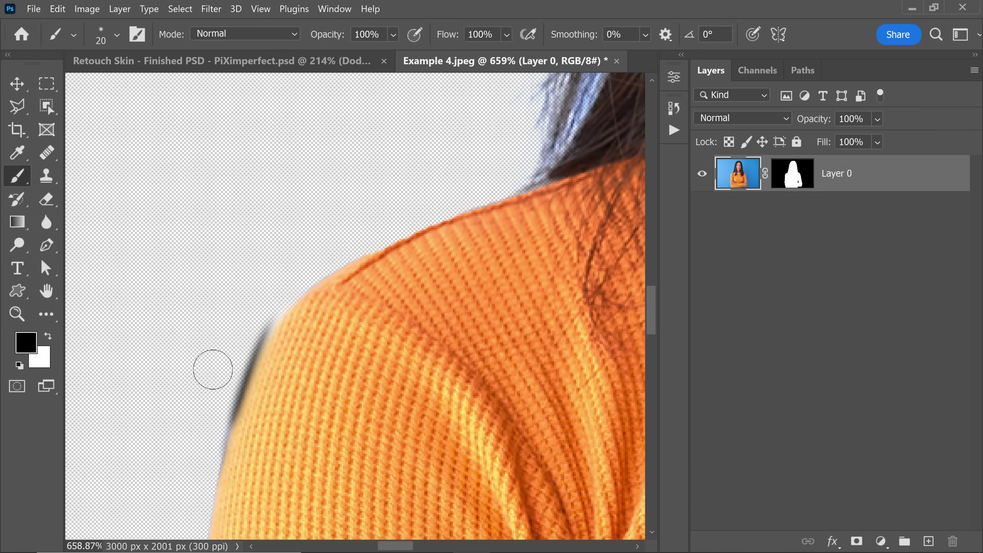
Step: Add a black Solid Color fill layer, place it below Layer 0, and reselect Layer 0's image
left_click(881, 541)
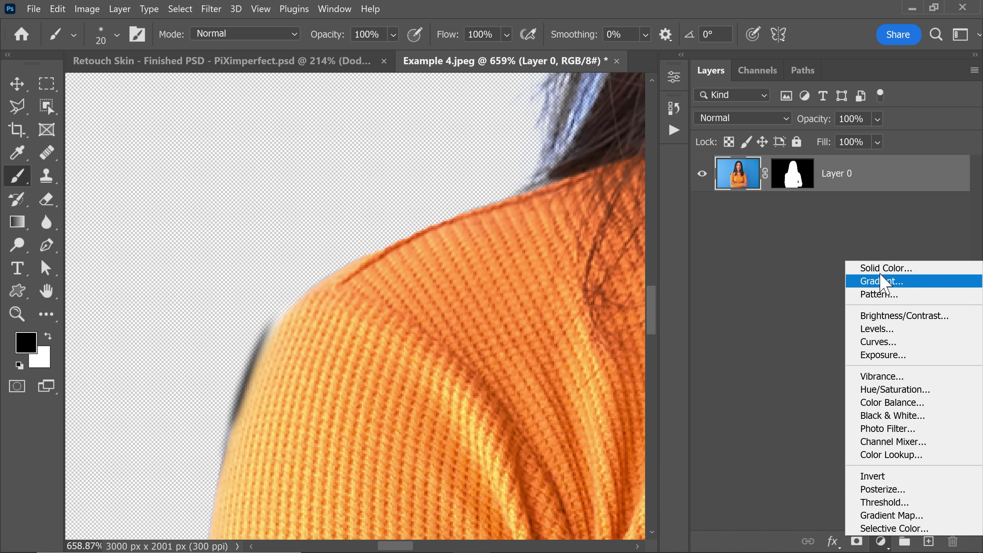
left_click(875, 268)
left_click(657, 101)
left_click_drag(757, 169, 846, 251)
left_click(741, 184)
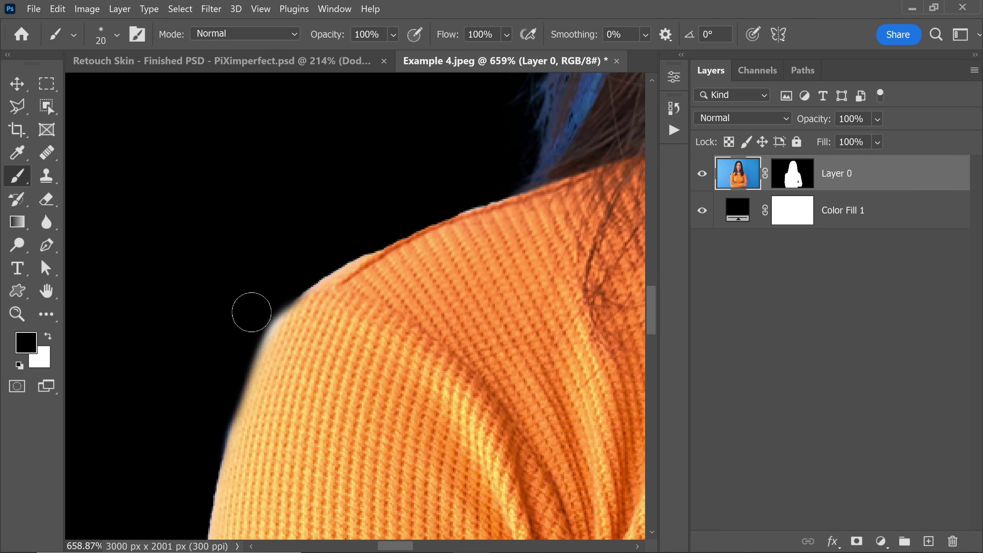
left_click_drag(227, 365, 268, 296)
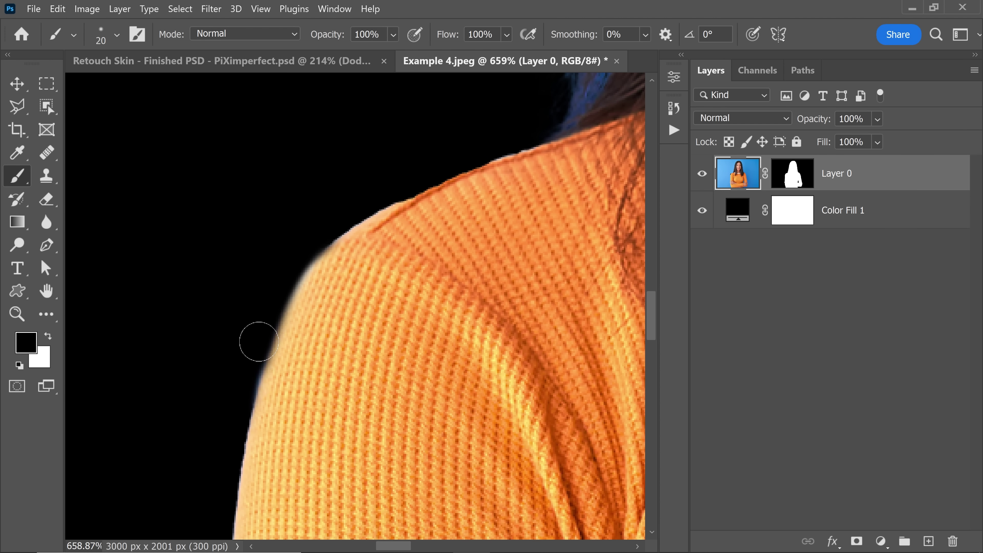
Step: Disable Layer 0's mask to inspect the brush strokes beside the shoulder, and re-enable the mask
left_click(789, 177, "shift")
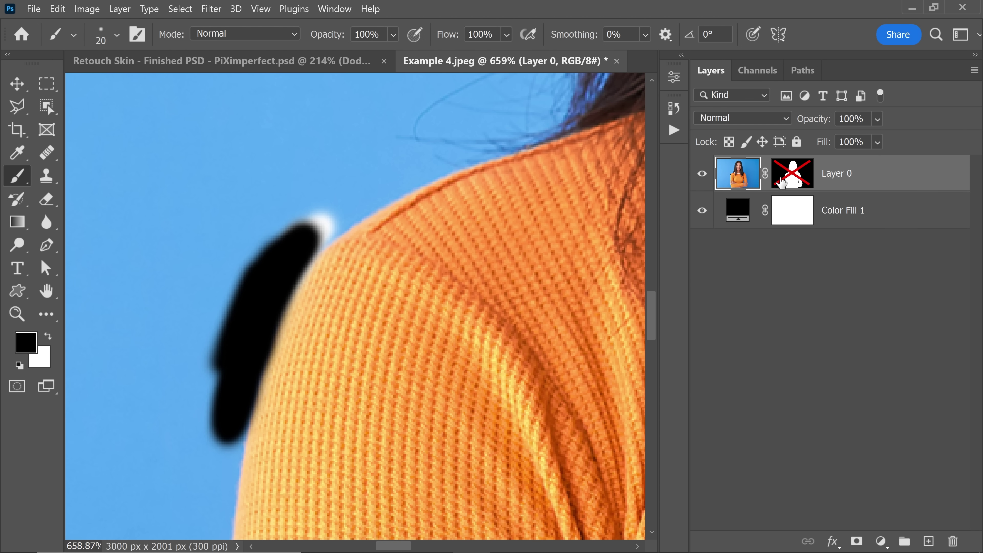
scroll(367, 267, "down", 5)
left_click_drag(367, 267, 341, 286)
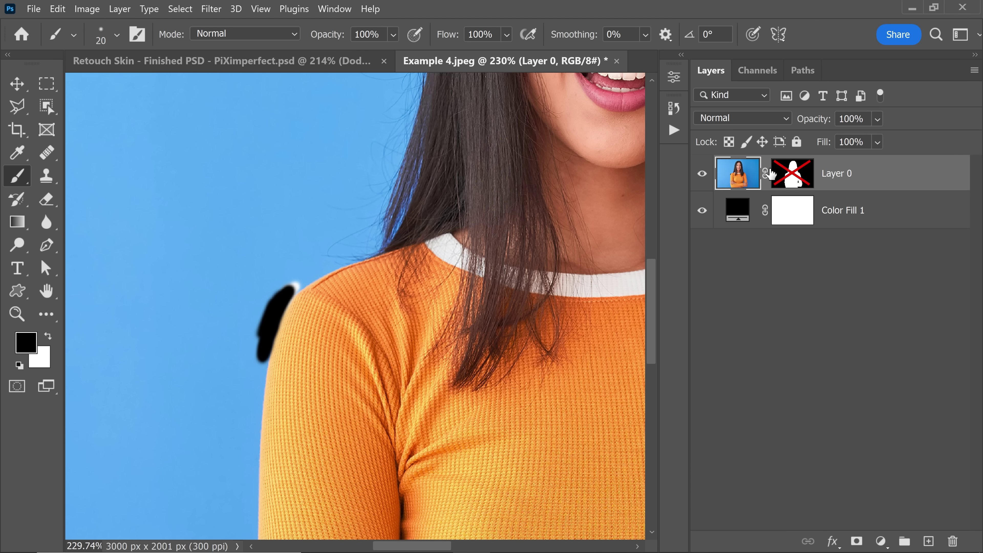
left_click(782, 182, "shift")
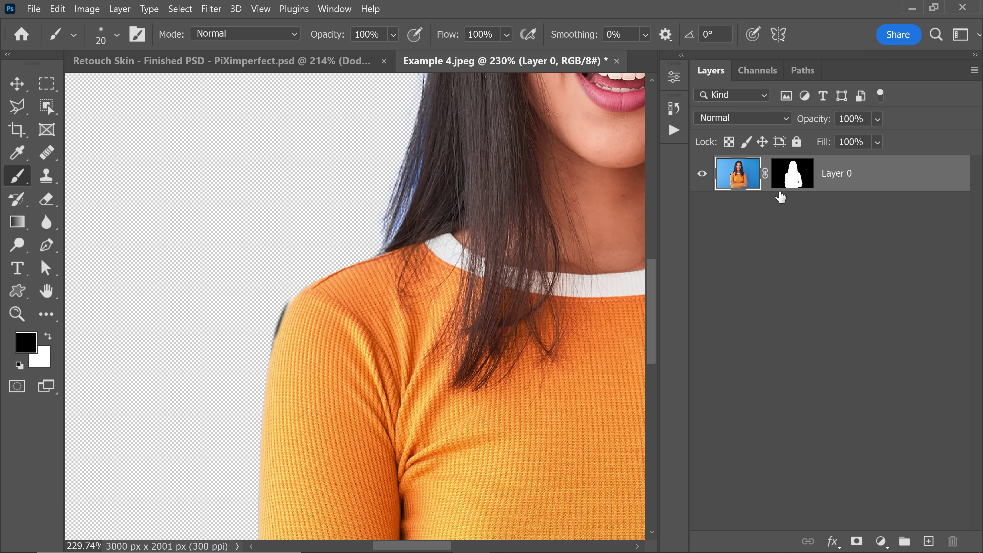
Step: Lock Layer 0's image pixels and try to paint on the image with the Brush tool
left_click(746, 143)
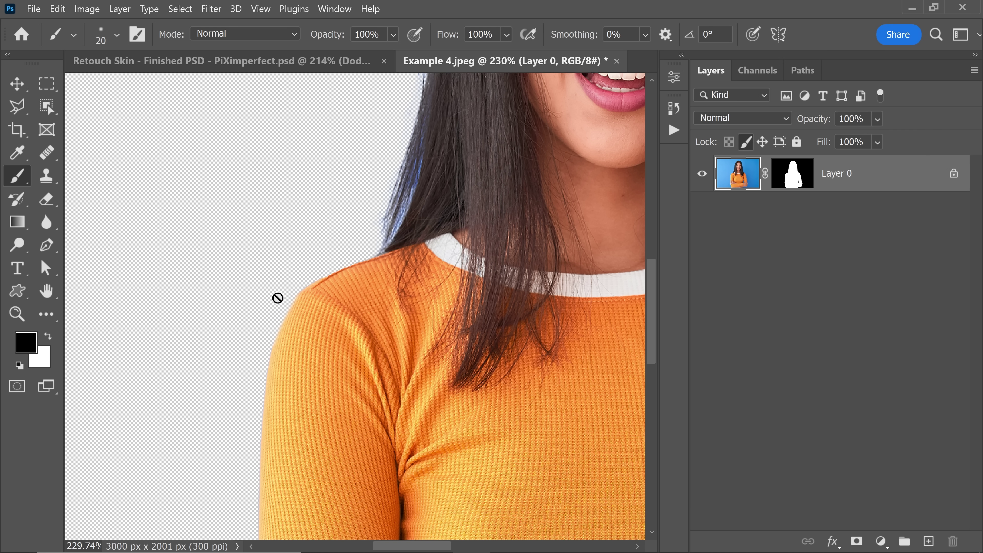
left_click(311, 285)
left_click(578, 245)
Step: Select Layer 0's mask and paint white at the shoulder edge while the image pixels are locked
left_click(789, 178)
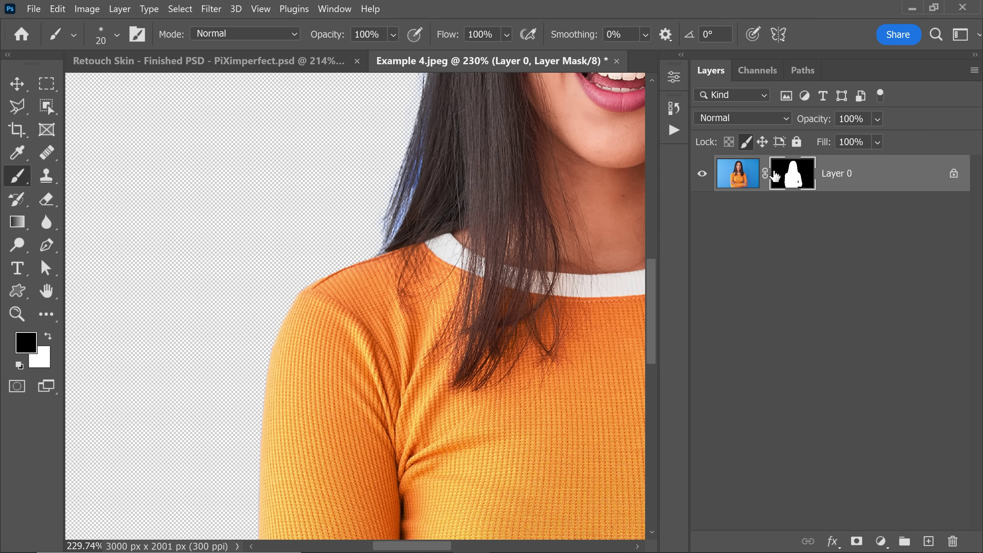
left_click_drag(310, 289, 298, 300)
key("x")
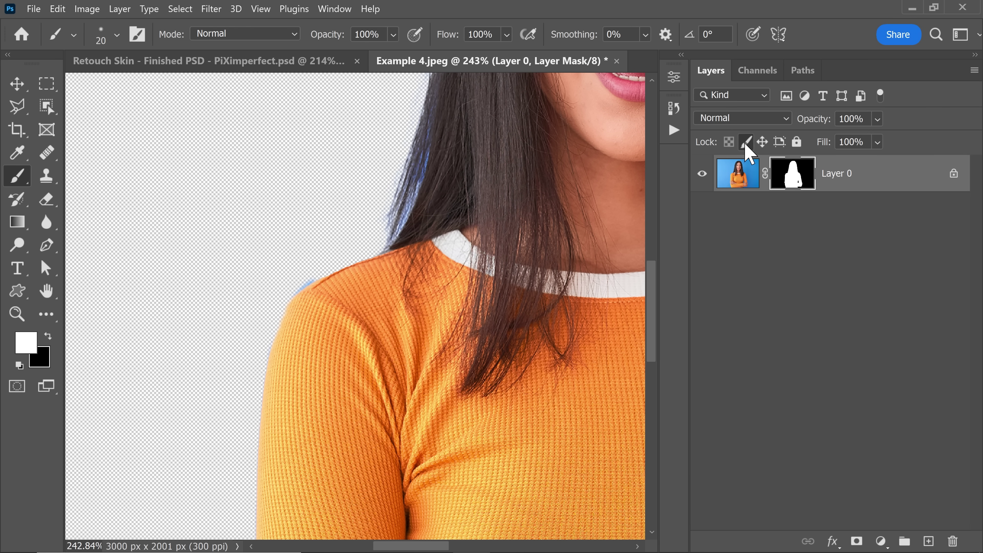
Step: Remove the image pixel lock from Layer 0 and apply its layer mask
left_click_drag(551, 196, 525, 196)
left_click_drag(525, 195, 476, 246)
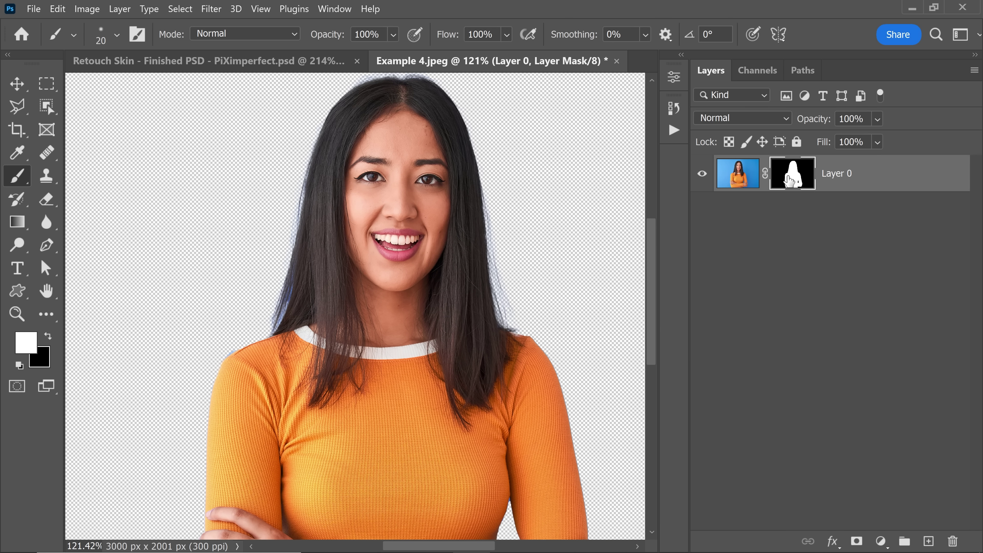
right_click(789, 179)
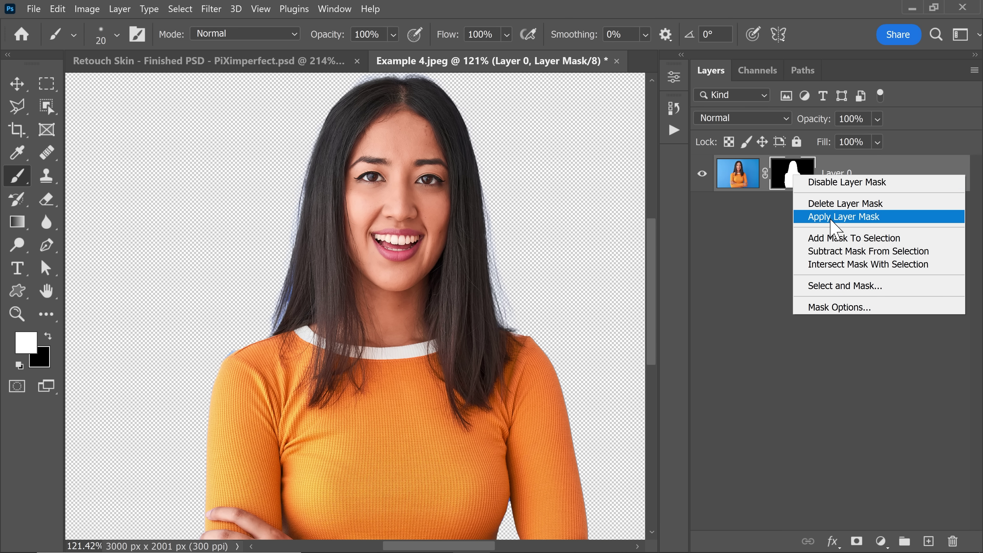
left_click(831, 217)
Step: Lock Layer 0's transparent pixels, try painting white over the hair with a size 300 brush, and undo the strokes
scroll(516, 193, "up", 3)
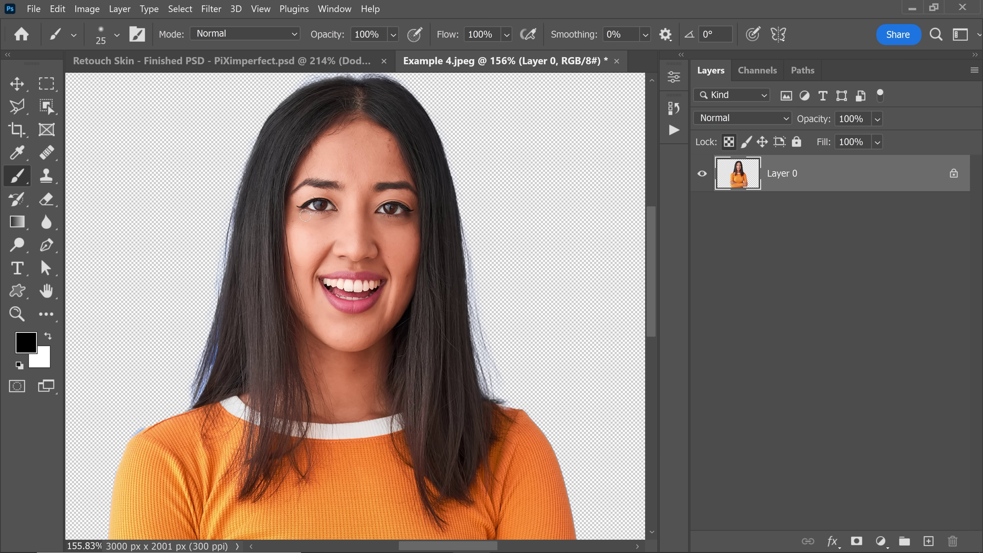
key("bracketright")
key("bracketright")
key("bracketright")
key("bracketright")
key("bracketright")
key("bracketright")
key("bracketright")
key("bracketright")
key("bracketright")
key("bracketright")
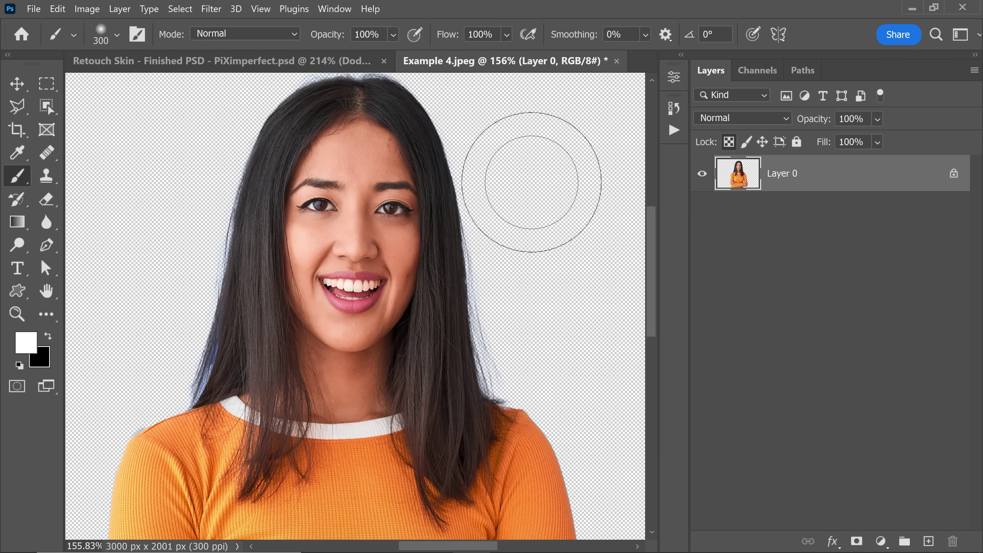
scroll(522, 184, "down", 3)
left_click_drag(523, 184, 516, 242)
mouse_move(439, 164)
left_mouse_down()
mouse_move(452, 180)
mouse_move(441, 196)
mouse_move(488, 211)
mouse_move(534, 249)
mouse_move(509, 235)
mouse_move(521, 265)
mouse_move(514, 287)
mouse_move(485, 309)
mouse_move(498, 342)
left_mouse_up()
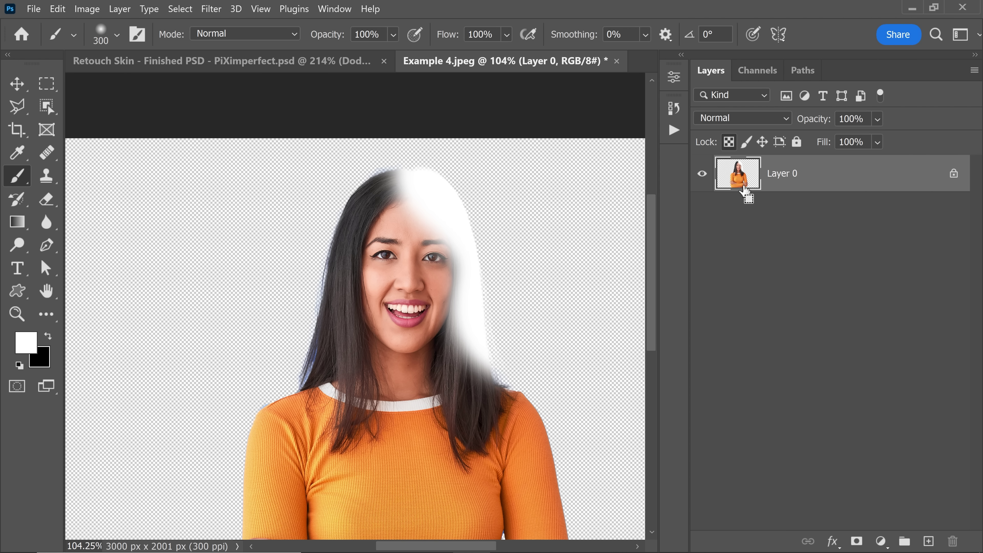
key("ctrl+z")
key("ctrl+z")
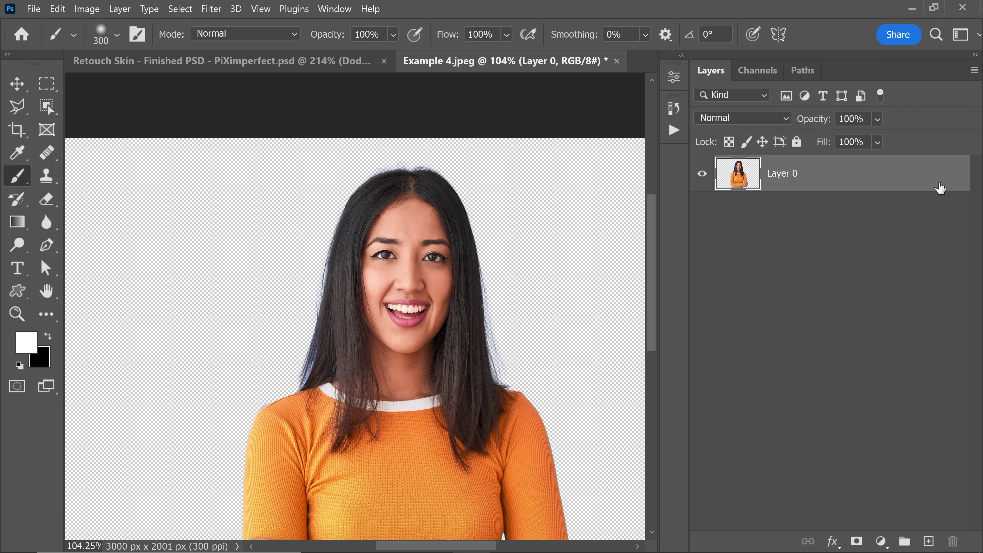
Step: Add a new layer above Layer 0 and clip it to Layer 0 with a clipping mask
left_click(929, 539)
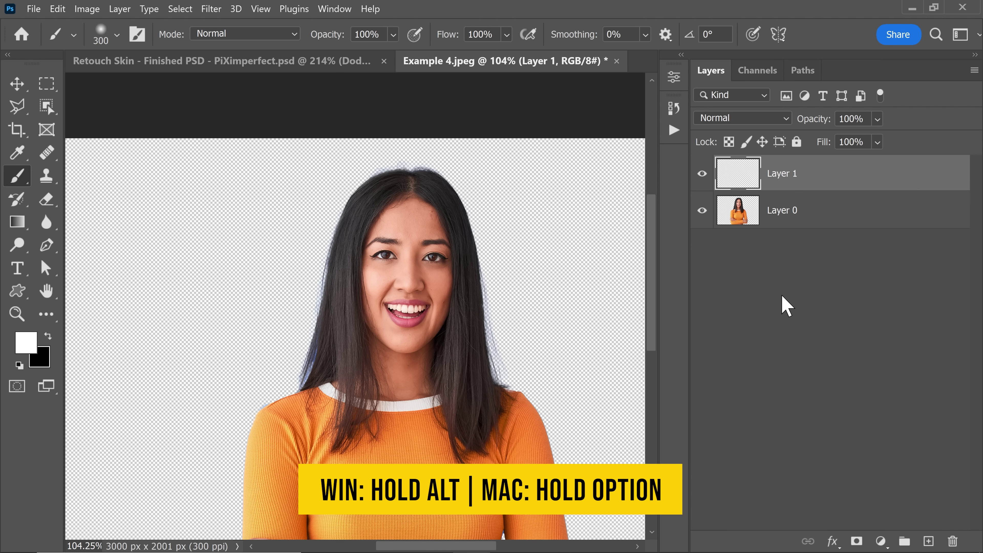
left_click(841, 189, "alt")
left_click(846, 202, "alt")
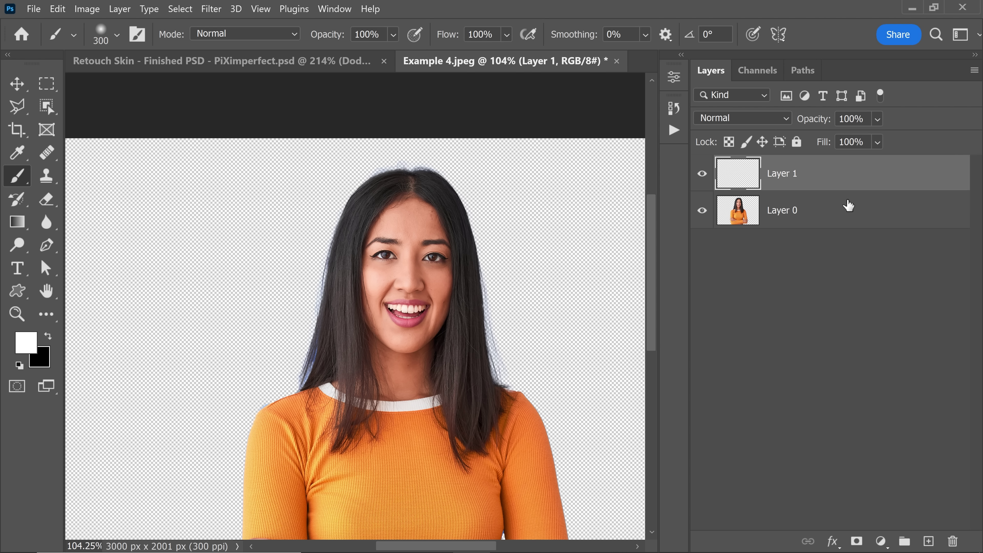
key("ctrl+alt+g")
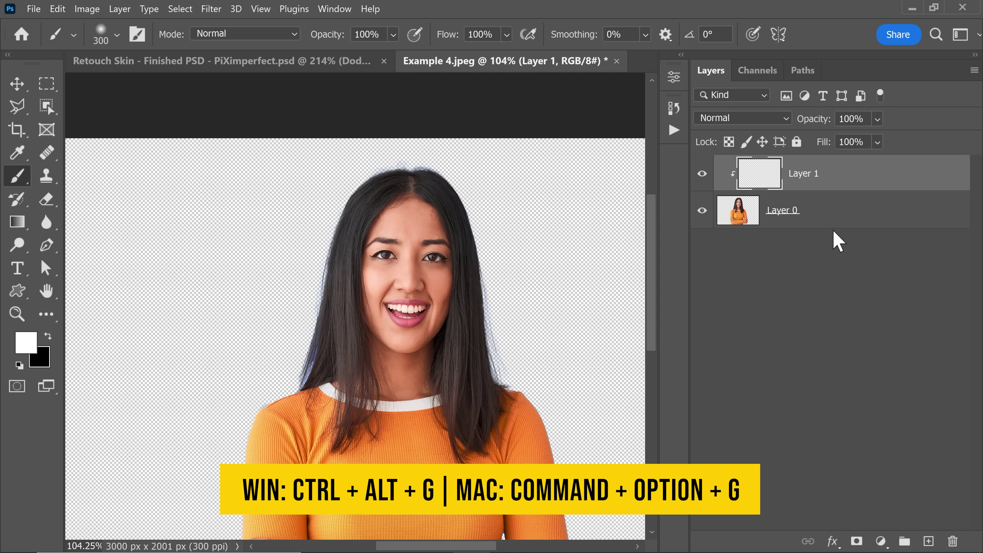
Step: Paint white over the head on the clipped layer with a size 400 brush, and delete that layer
key("bracketright")
mouse_move(450, 161)
left_mouse_down()
mouse_move(550, 209)
mouse_move(537, 240)
mouse_move(431, 263)
mouse_move(363, 263)
mouse_move(534, 306)
mouse_move(566, 324)
left_mouse_up()
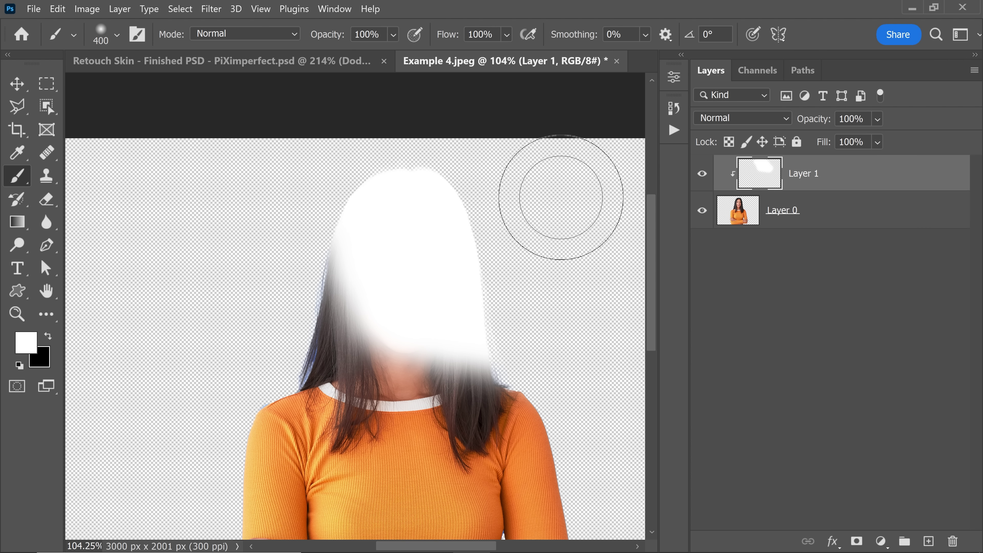
mouse_move(383, 333)
left_mouse_down()
mouse_move(406, 340)
mouse_move(460, 286)
mouse_move(437, 313)
left_mouse_up()
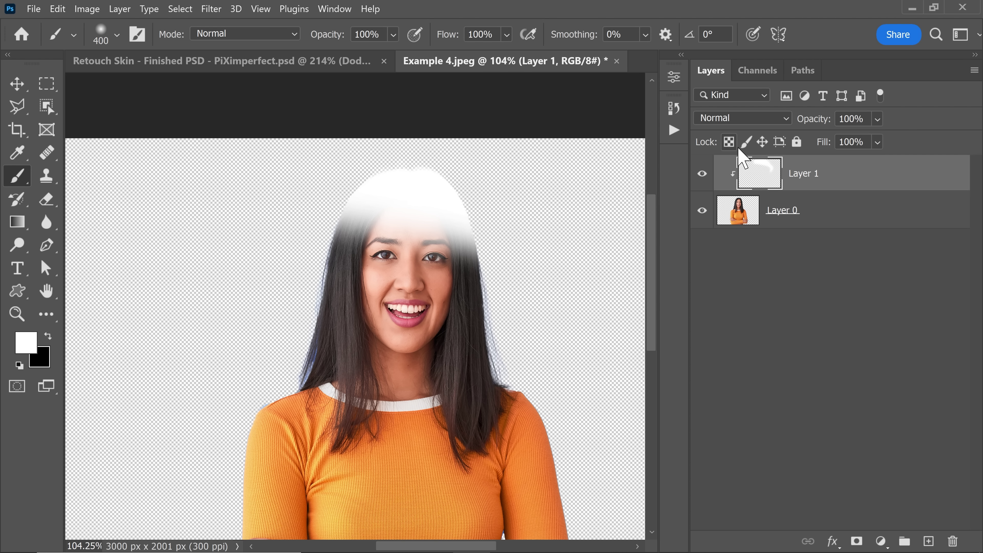
left_click_drag(903, 182, 952, 541)
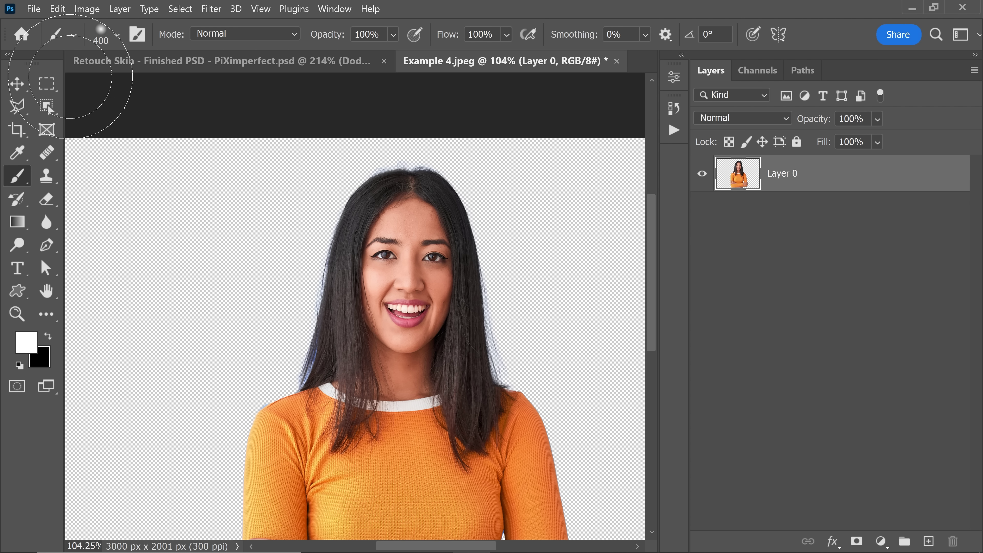
Step: Draw an artboard about 1887 by 2001 px beside the image with the Artboard tool, and collapse the layer properties
left_click_drag(18, 87, 103, 99)
scroll(432, 224, "down", 5)
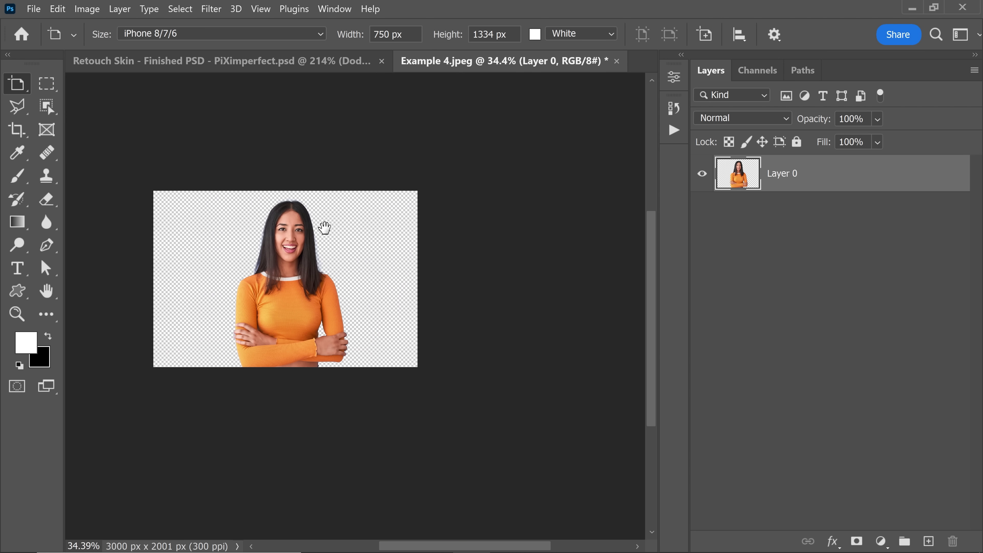
left_click_drag(447, 191, 617, 377)
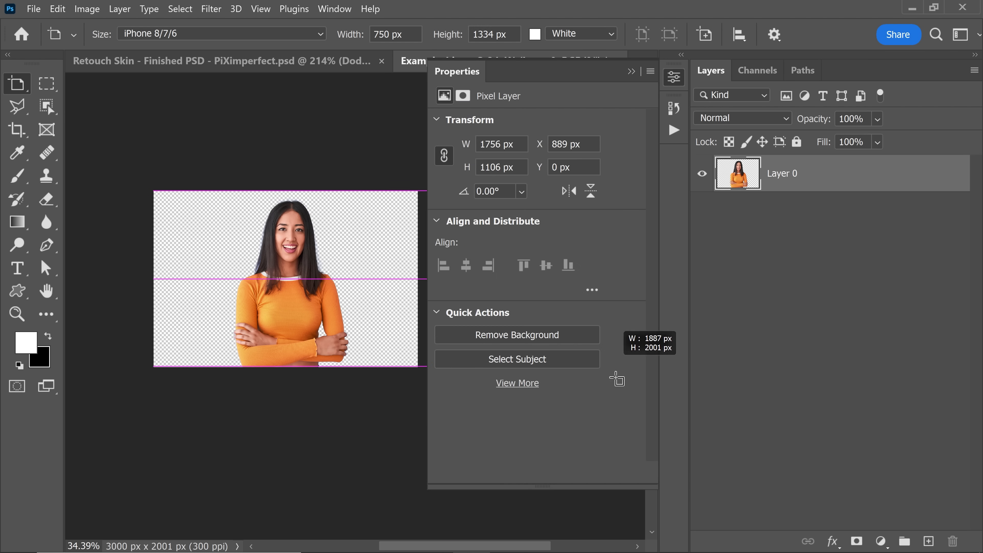
left_click(631, 71)
Step: Select Layer 0 with the Move tool and lock it against auto-nesting into and out of artboards
left_click(781, 195)
key("v")
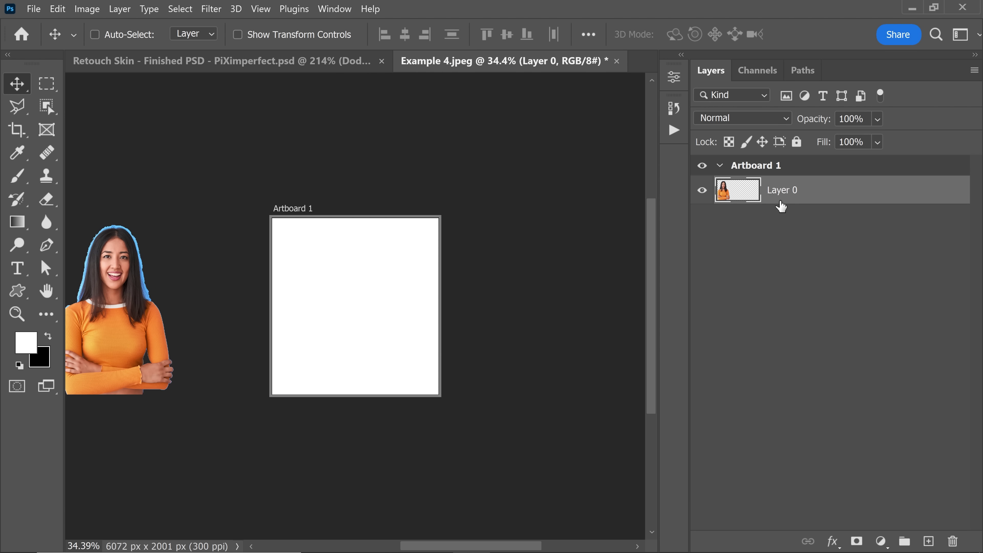
left_click_drag(400, 291, 516, 274)
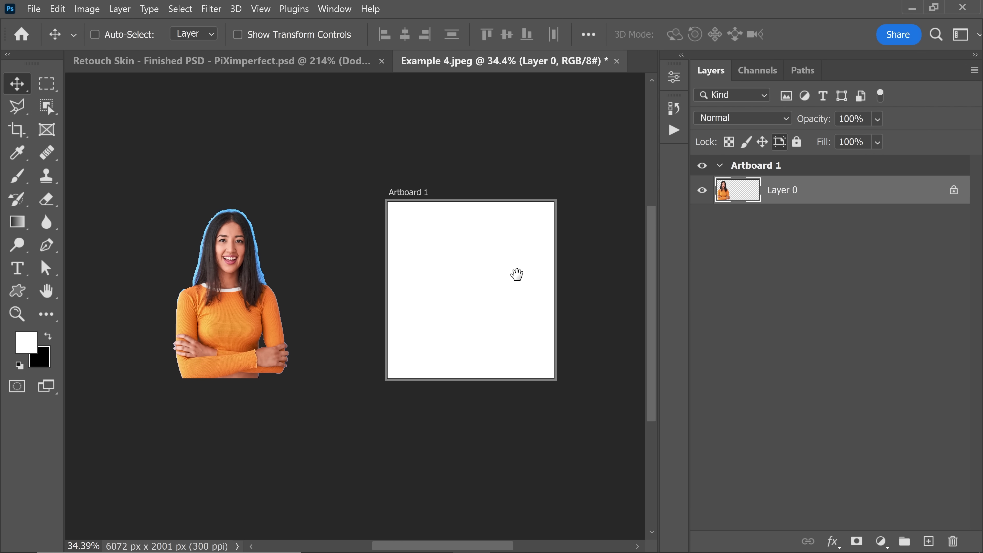
Step: Try moving the nesting-locked Layer 0 over the artboard and back, and move the unlocked layer into Artboard 1
left_click_drag(251, 281, 464, 303)
left_click_drag(392, 309, 168, 265)
left_click_drag(242, 267, 495, 308)
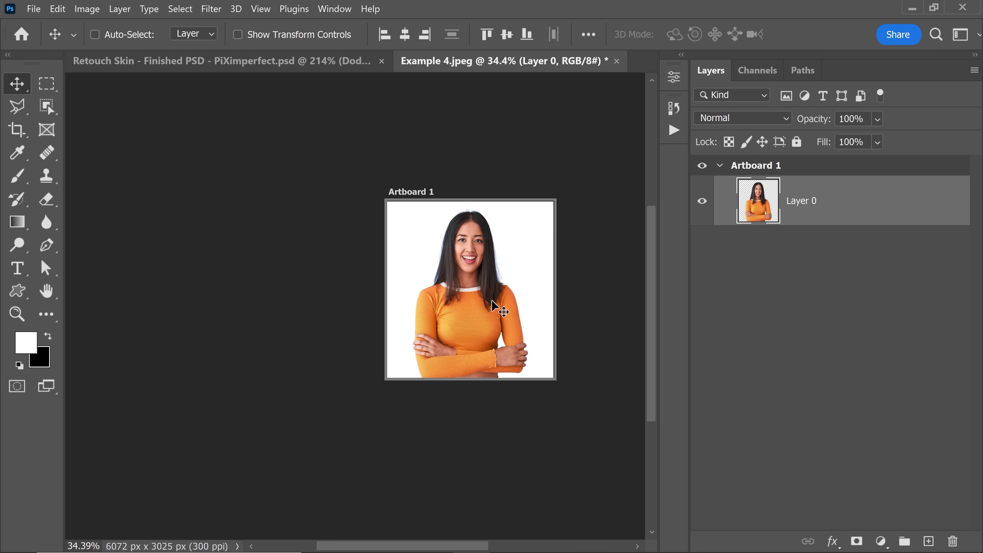
Step: Select Artboard 1 and move it with its contents to the left side of the canvas
left_click(721, 166)
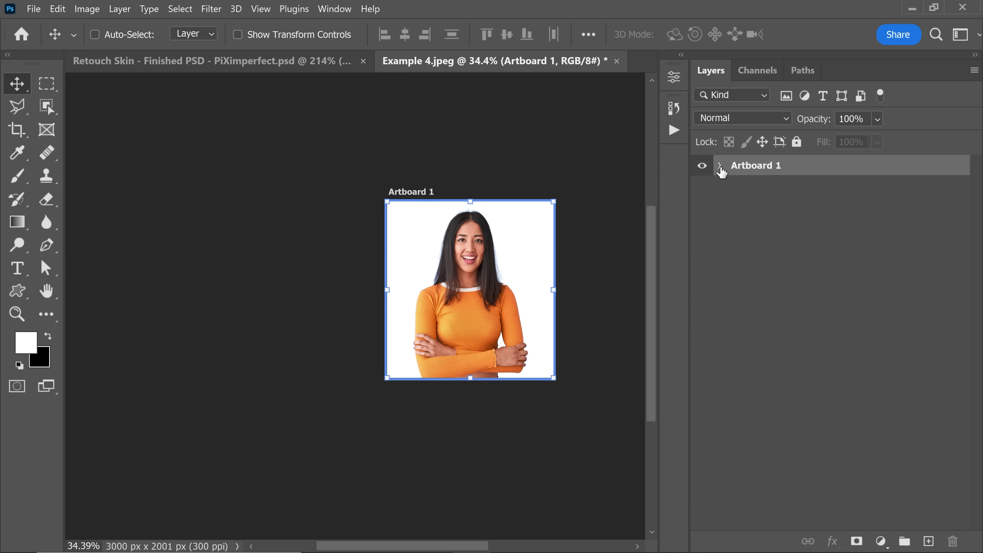
left_click(720, 166)
left_click_drag(476, 294, 211, 279)
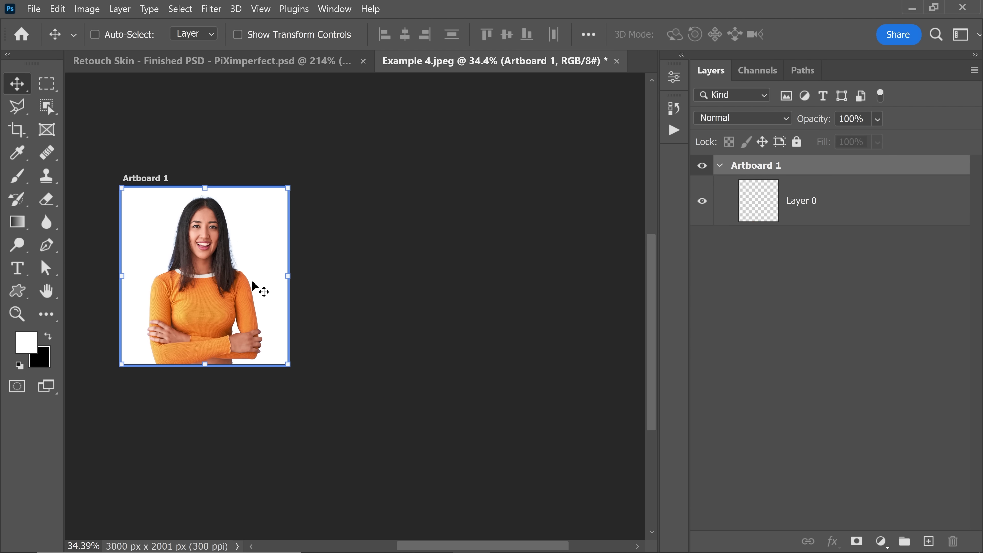
Step: Draw a second, wider artboard to the right of Artboard 1 with the Artboard tool, and select Layer 0 with the Move tool
right_click(19, 95)
left_click(89, 98)
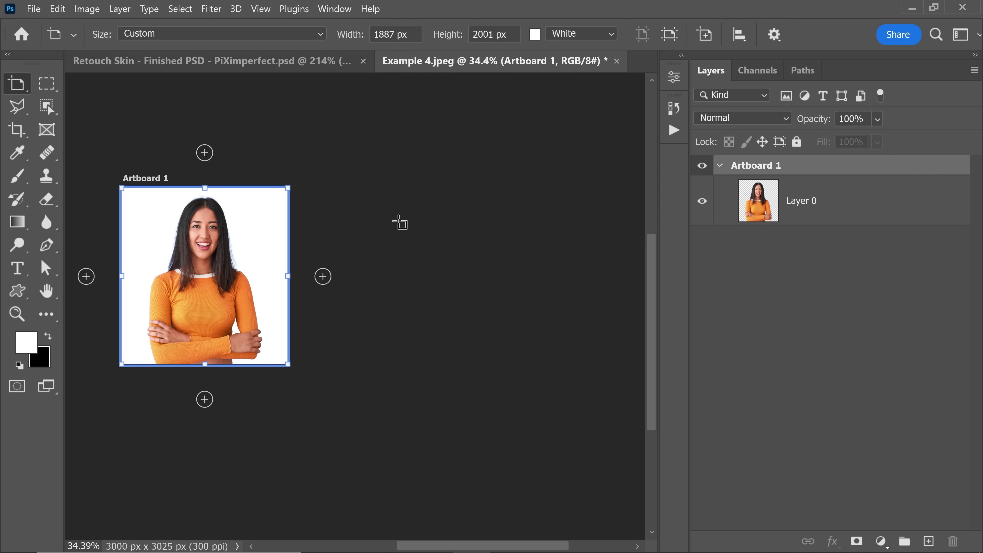
left_click_drag(336, 187, 606, 362)
left_click(804, 225)
key("v")
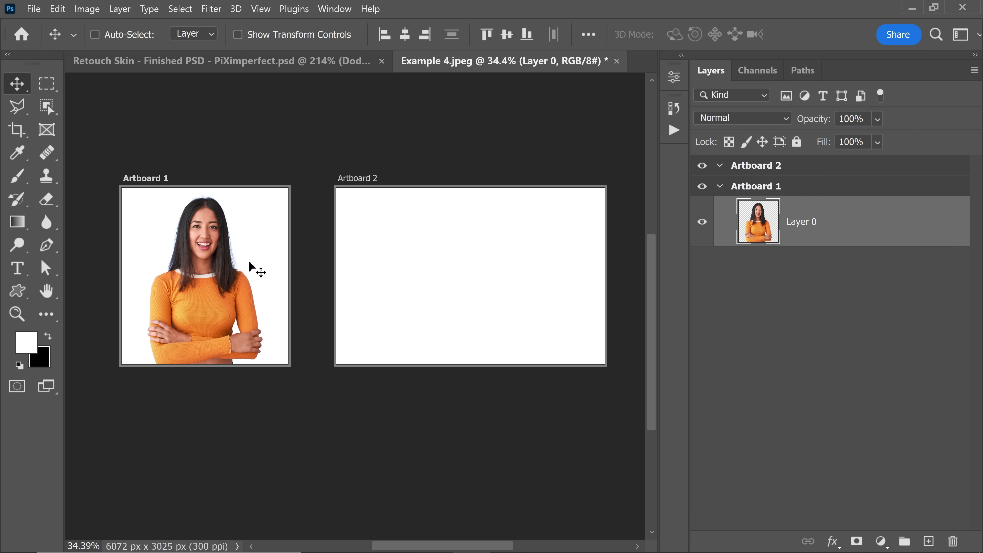
Step: Shift Layer 0 slightly within Artboard 1, test it with auto-nesting locked, and move the unlocked layer into Artboard 2
left_click_drag(198, 278, 255, 246)
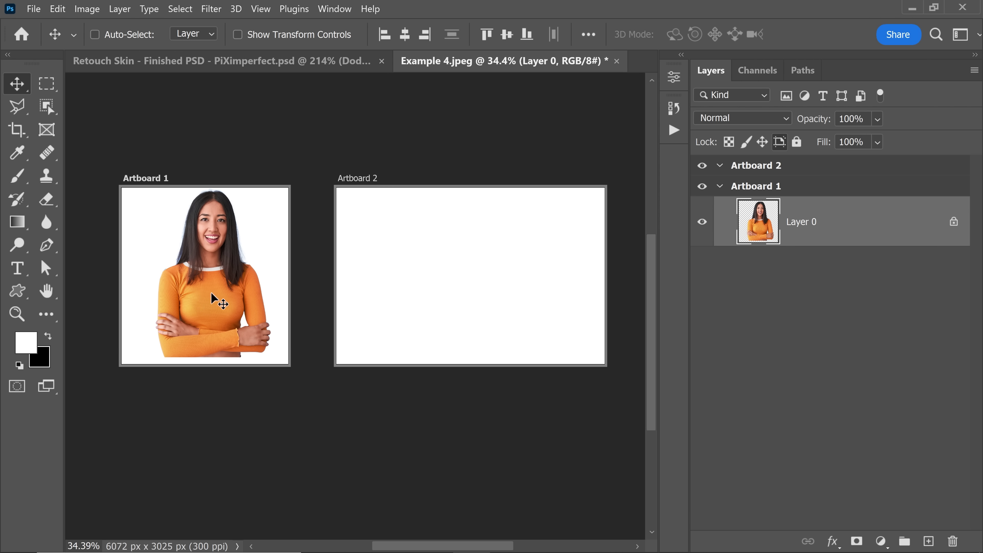
left_click_drag(195, 292, 484, 289)
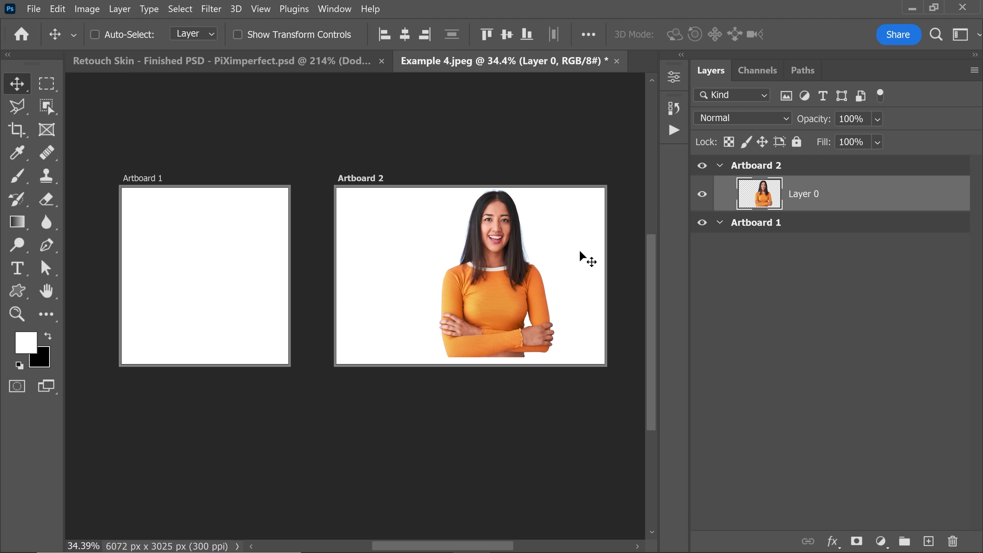
Step: In the Retouch Skin document, apply the full lock to the Dodging and Burning layer and remove that lock again
left_click(313, 64)
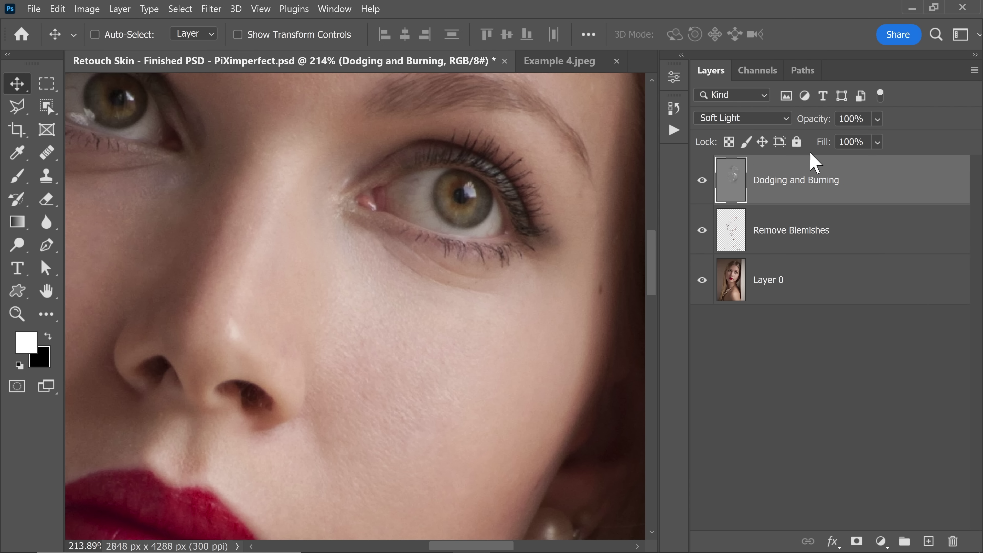
left_click(797, 143)
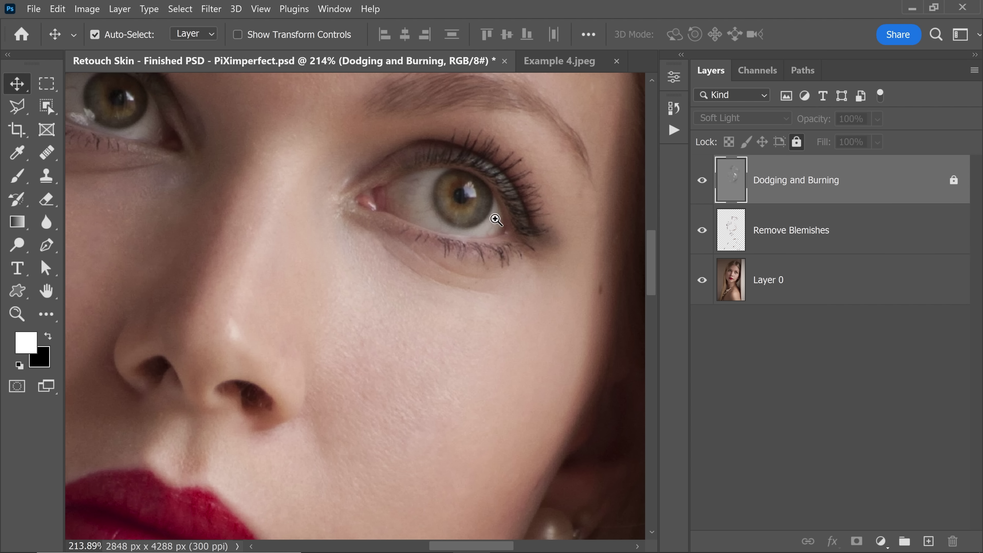
left_click_drag(498, 216, 464, 218)
left_click_drag(490, 218, 501, 245)
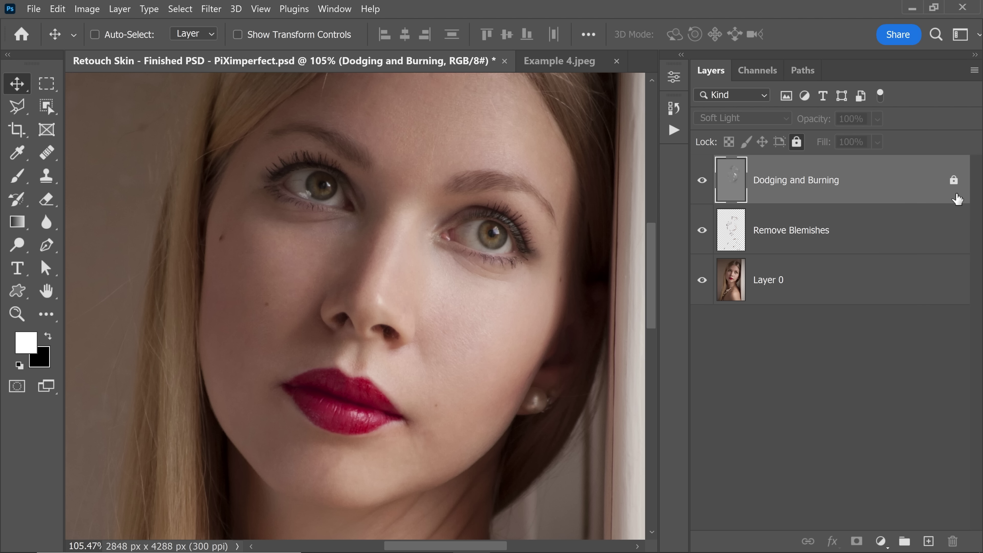
left_click(954, 182)
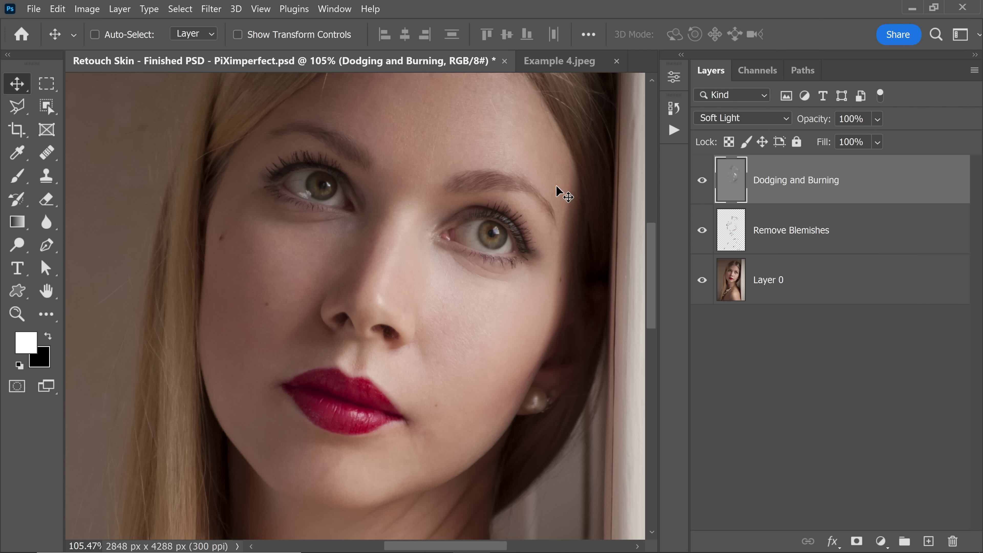